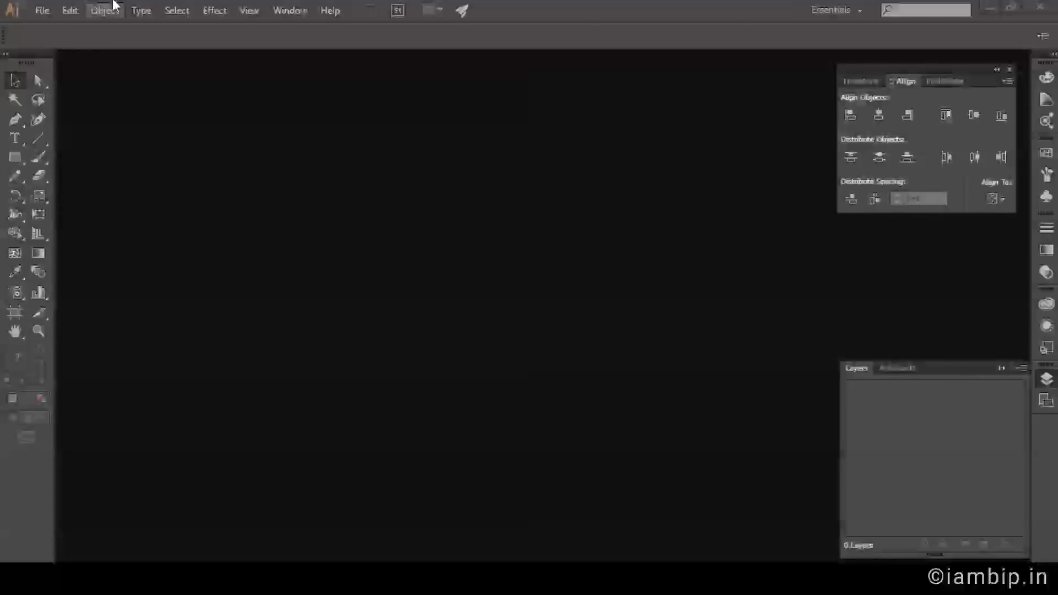
# Create a new document with the Print profile, A4 size, portrait orientation.
pyautogui.click(37, 11)
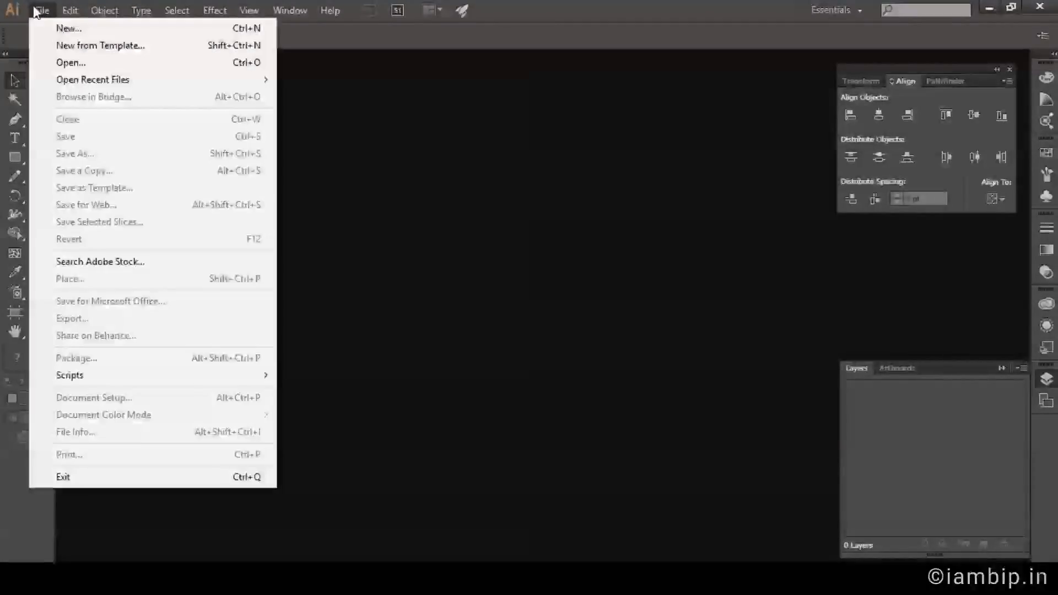
pyautogui.click(35, 11)
pyautogui.click(38, 11)
pyautogui.click(68, 29)
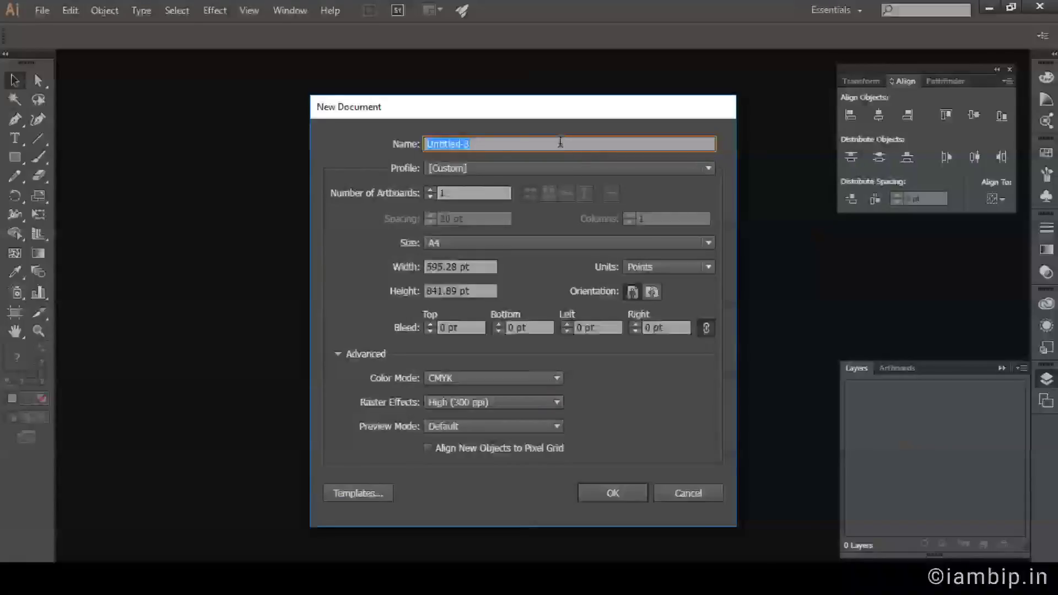
pyautogui.click(467, 169)
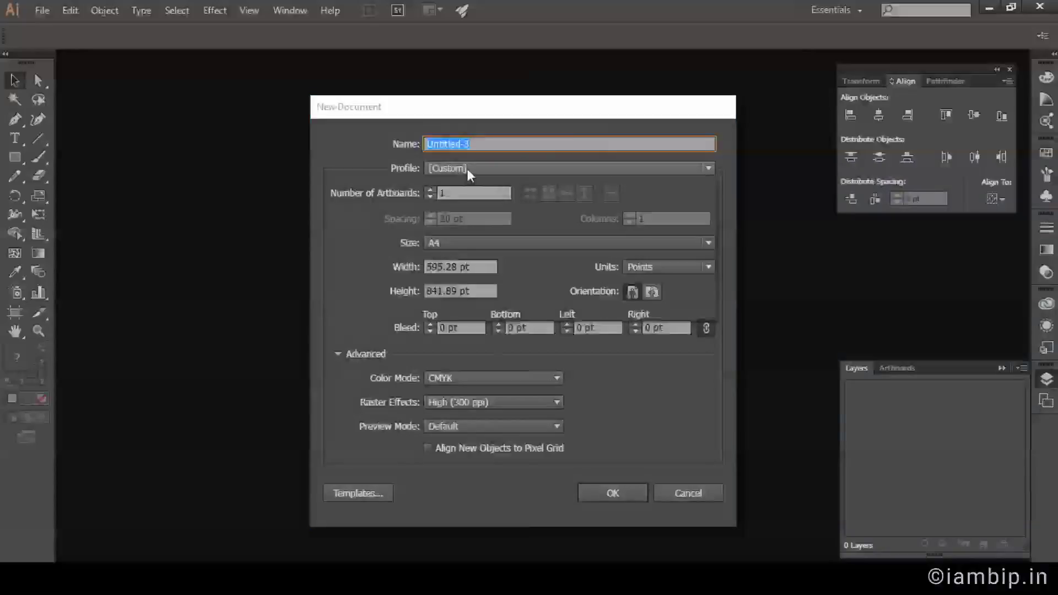
pyautogui.click(448, 206)
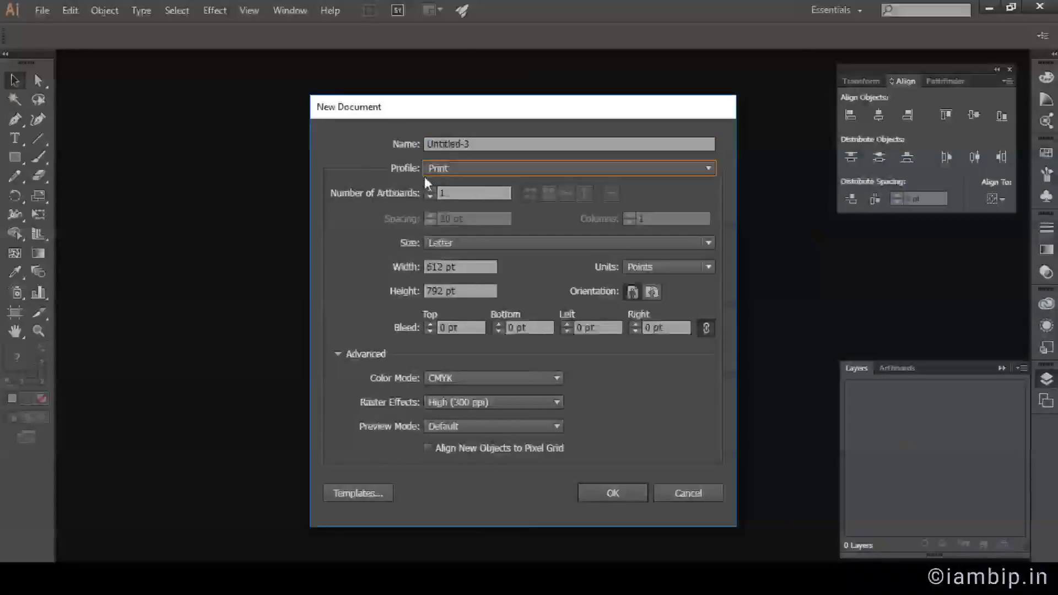
pyautogui.click(486, 246)
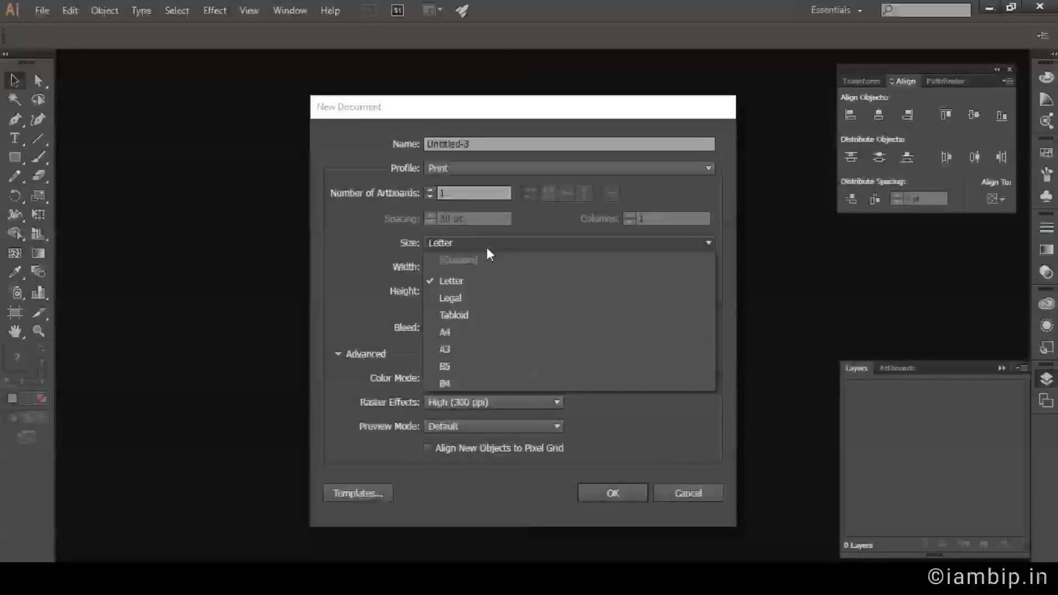
pyautogui.click(457, 331)
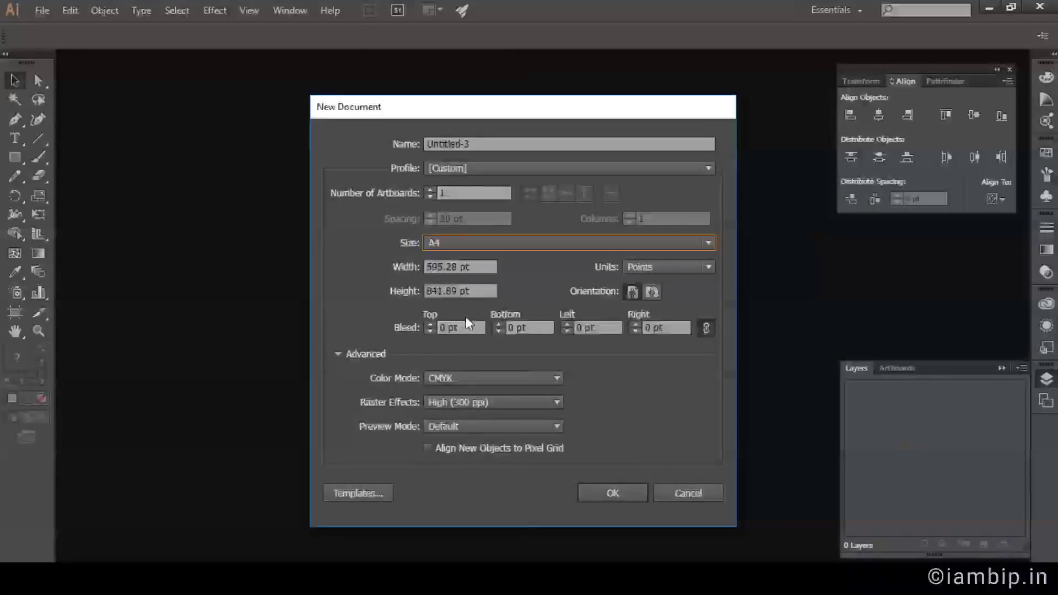
pyautogui.click(631, 292)
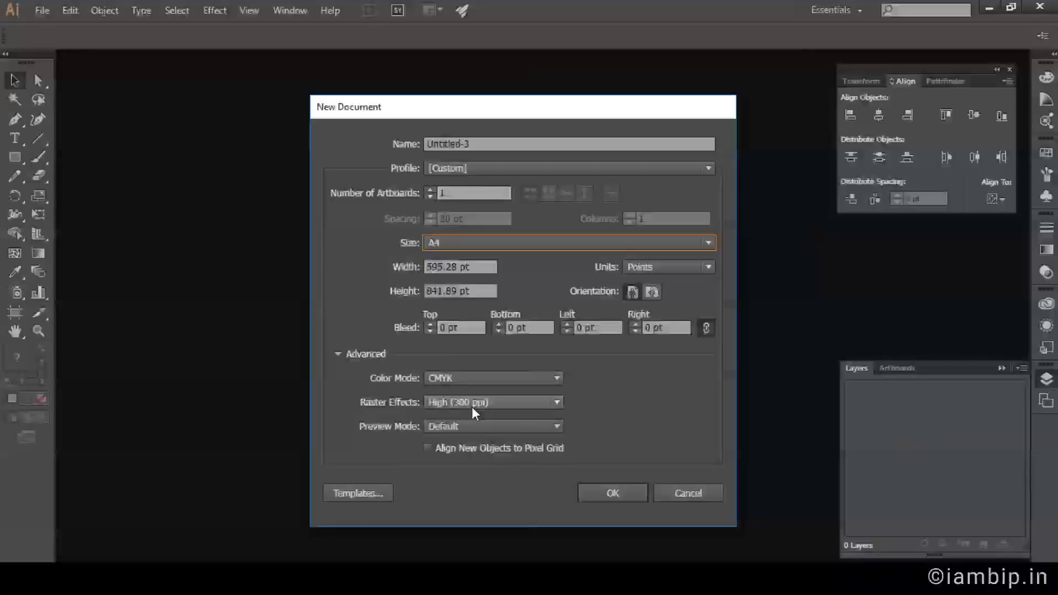
pyautogui.click(610, 489)
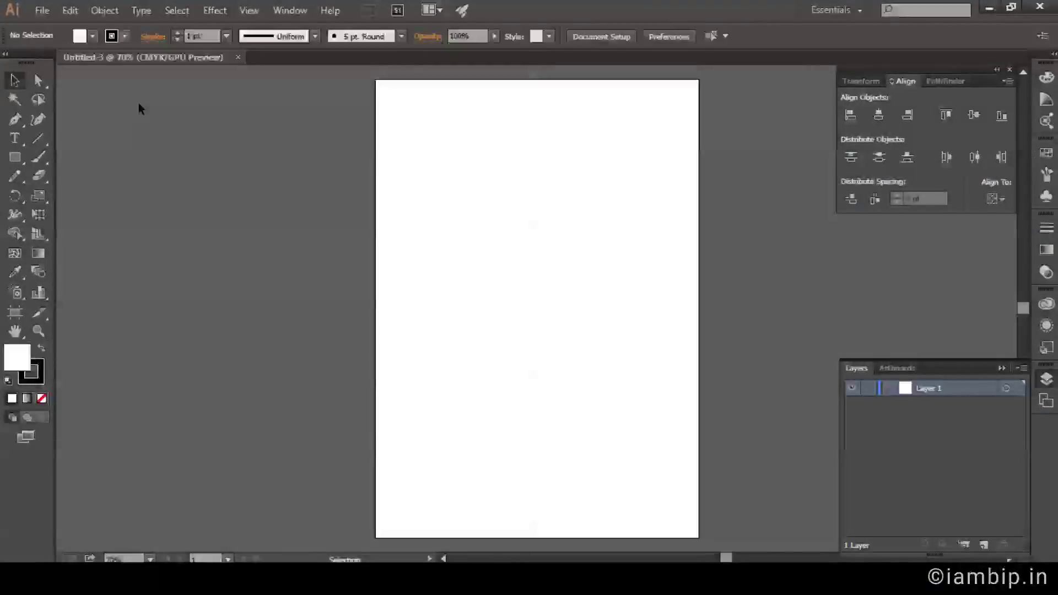
# Set new shapes to no stroke and a light grey fill.
pyautogui.click(125, 36)
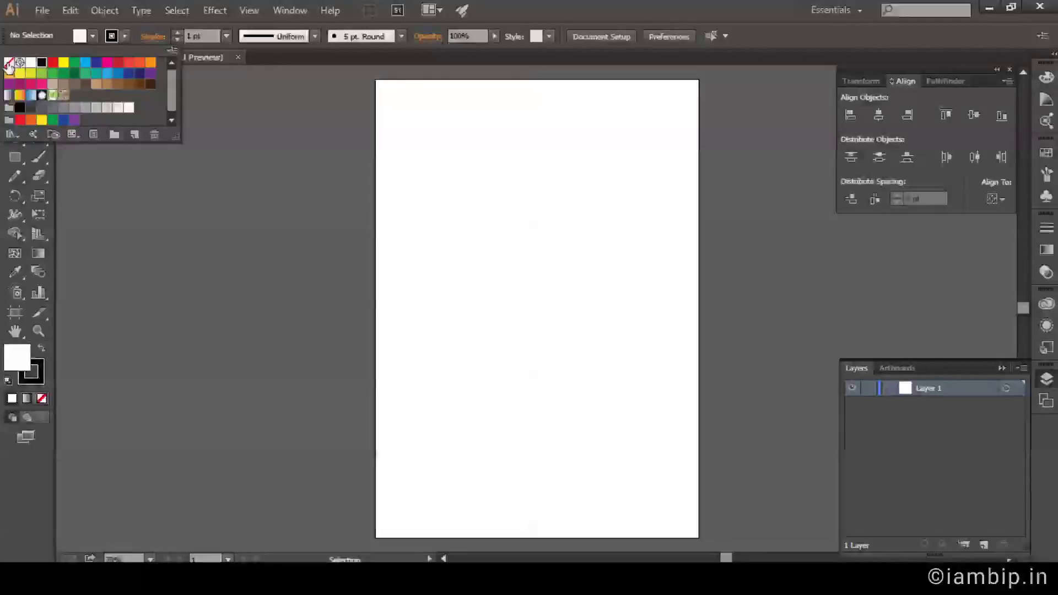
pyautogui.click(9, 61)
pyautogui.click(94, 34)
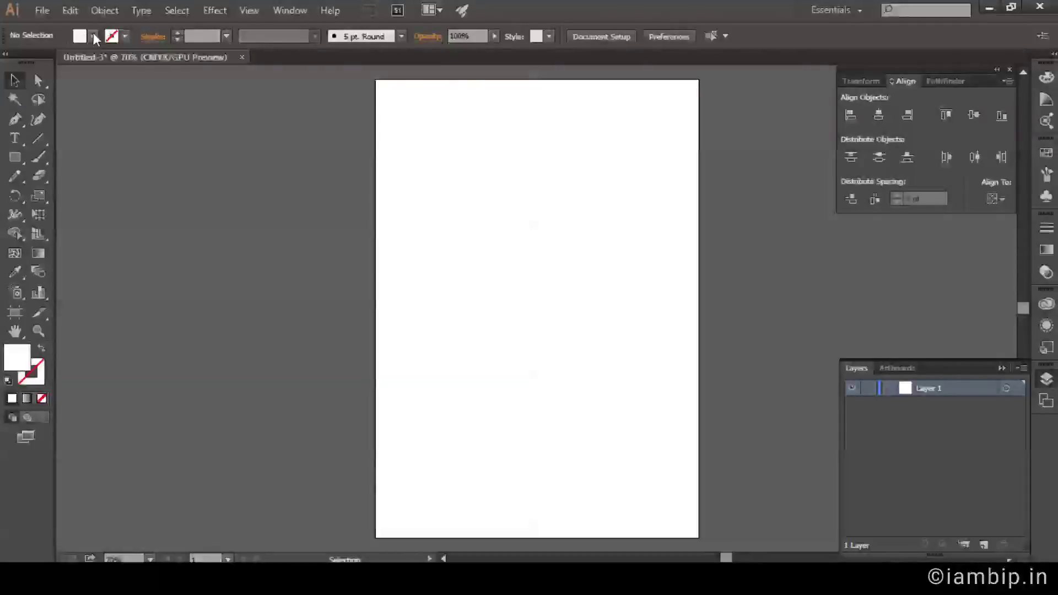
pyautogui.click(93, 32)
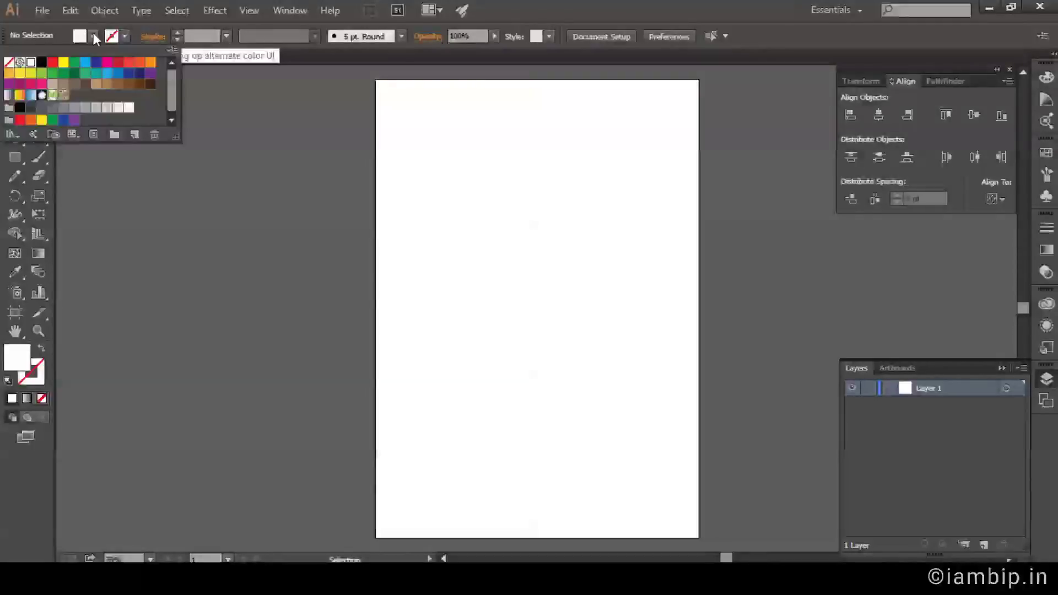
pyautogui.click(85, 107)
pyautogui.click(578, 5)
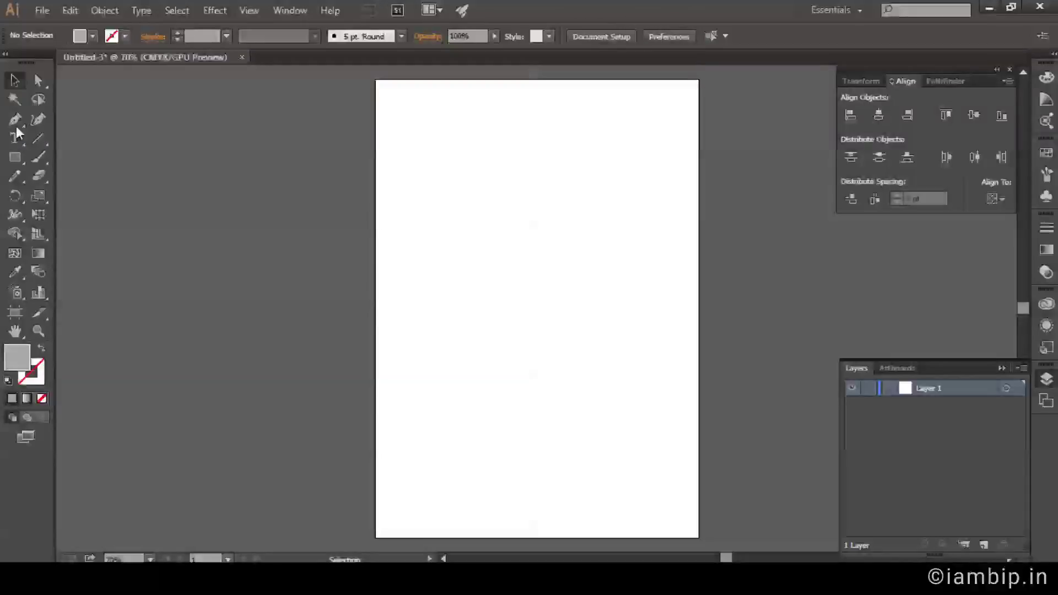
# Draw a full-width grey band across the page top and a circle on it.
pyautogui.click(15, 160)
pyautogui.click(17, 164)
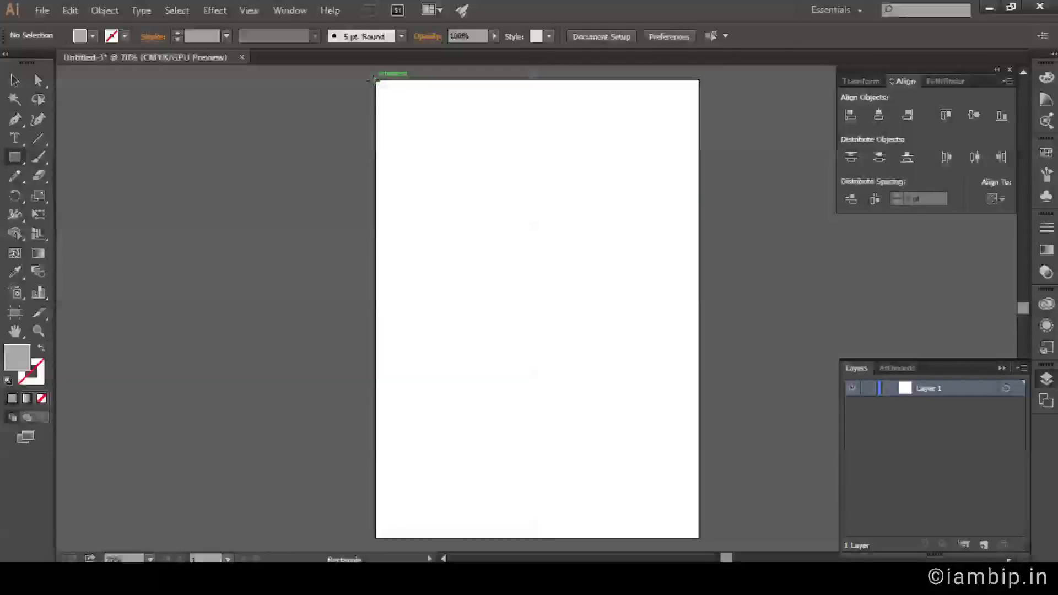
pyautogui.moveTo(380, 86); pyautogui.dragTo(699, 238)
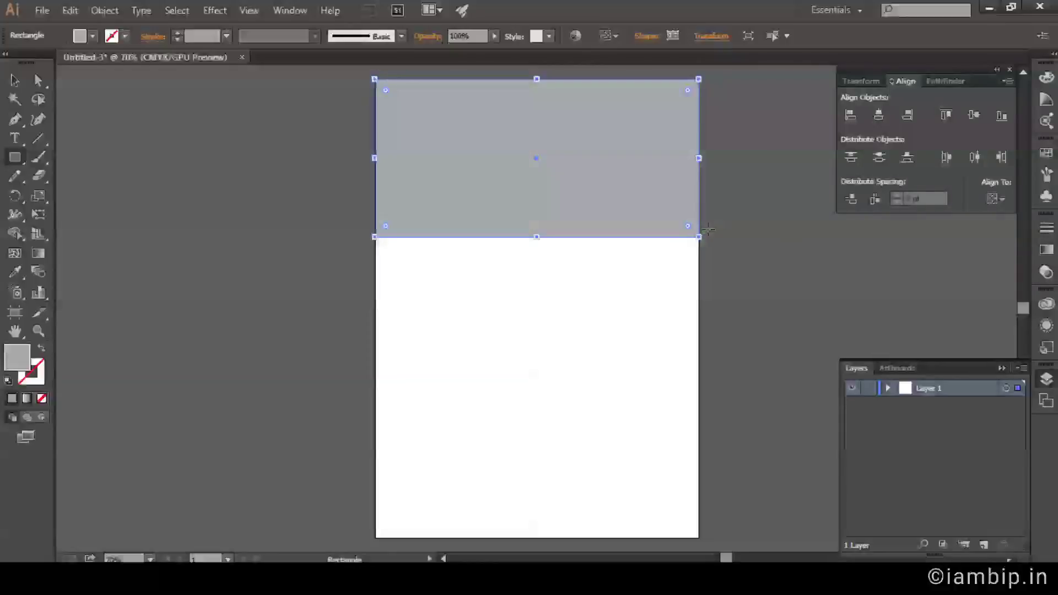
pyautogui.press('v')
pyautogui.click(779, 225)
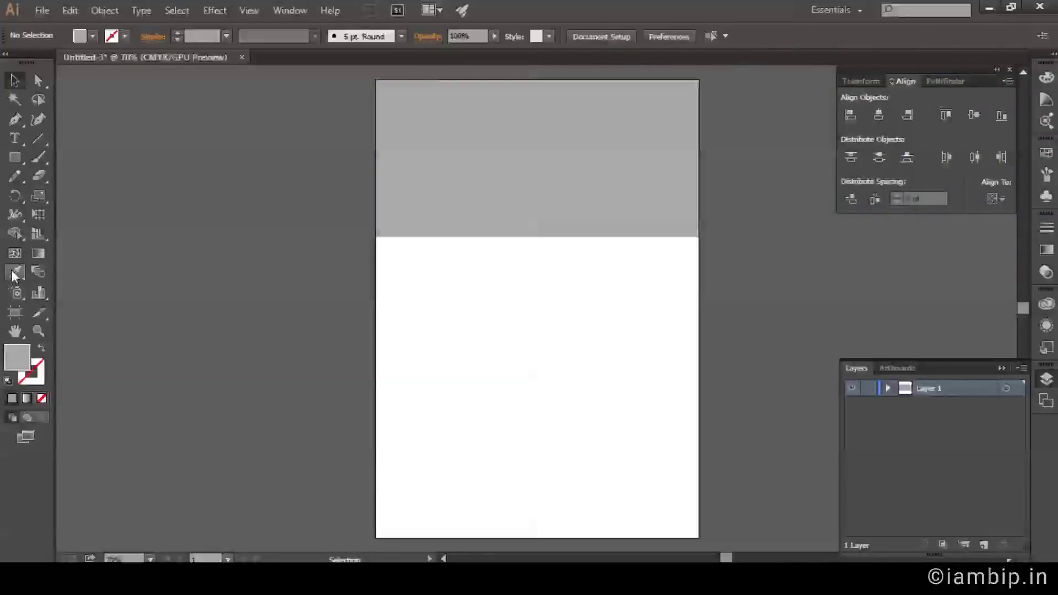
pyautogui.moveTo(14, 157); pyautogui.dragTo(63, 194)
pyautogui.moveTo(524, 158); pyautogui.dragTo(562, 179)
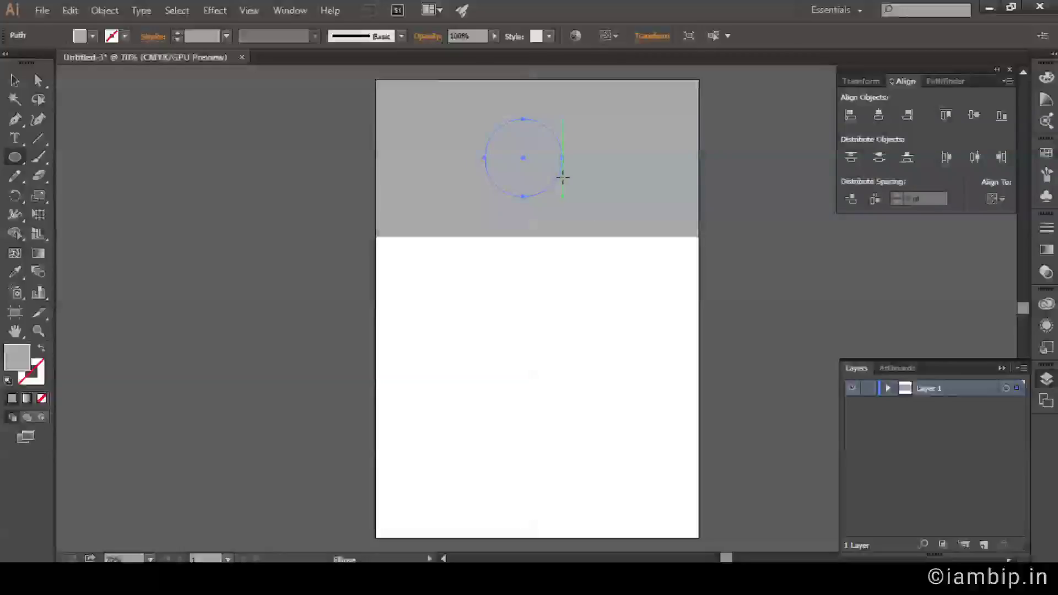
# Fill the circle with dark grey.
pyautogui.press('v')
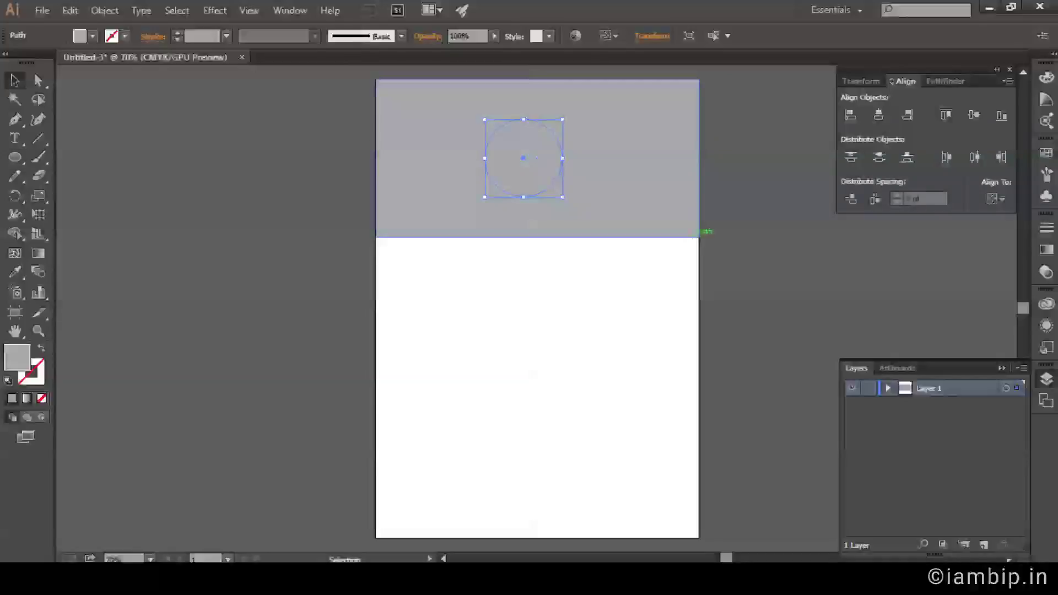
pyautogui.click(888, 388)
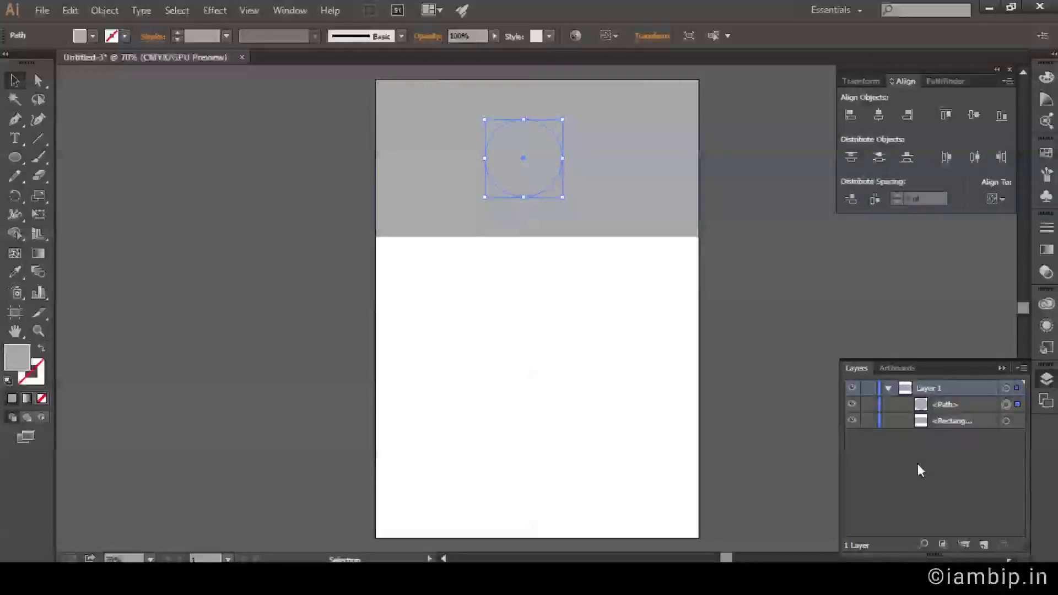
pyautogui.click(93, 37)
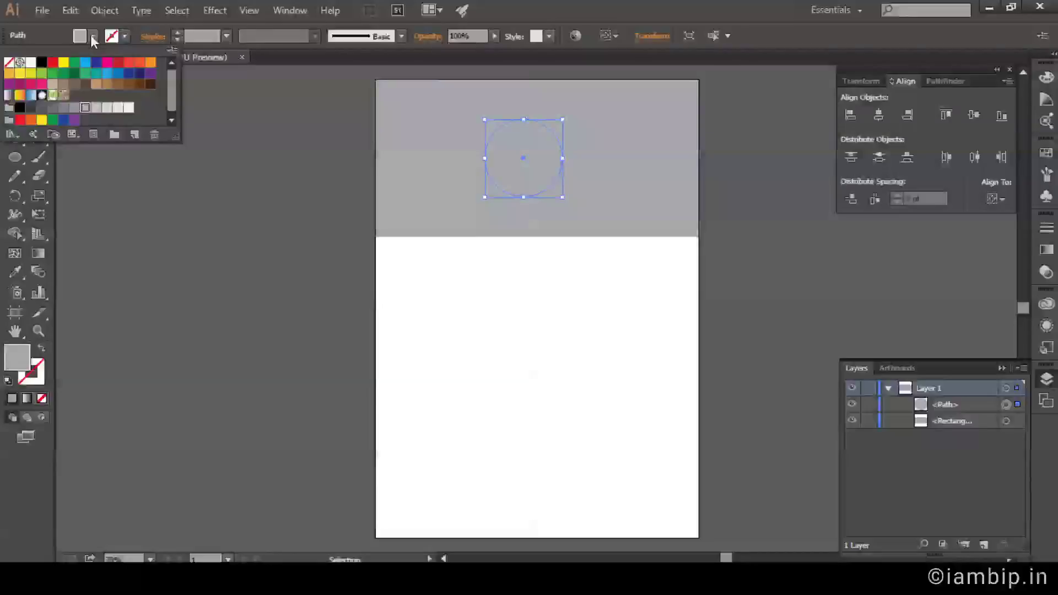
pyautogui.click(52, 108)
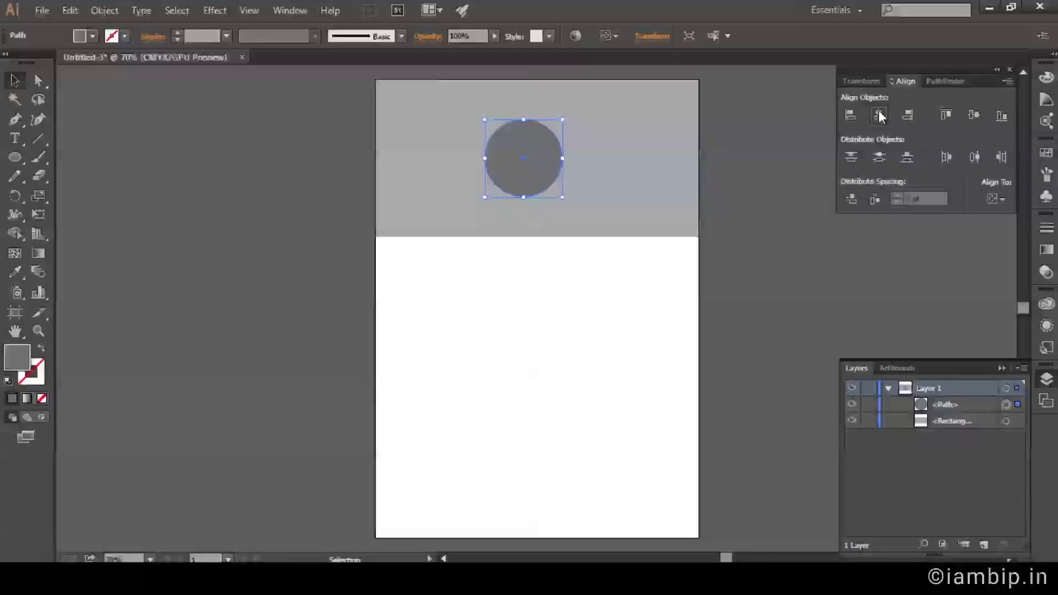
# Centre the circle horizontally on the artboard and raise it higher in the band.
pyautogui.click(1000, 204)
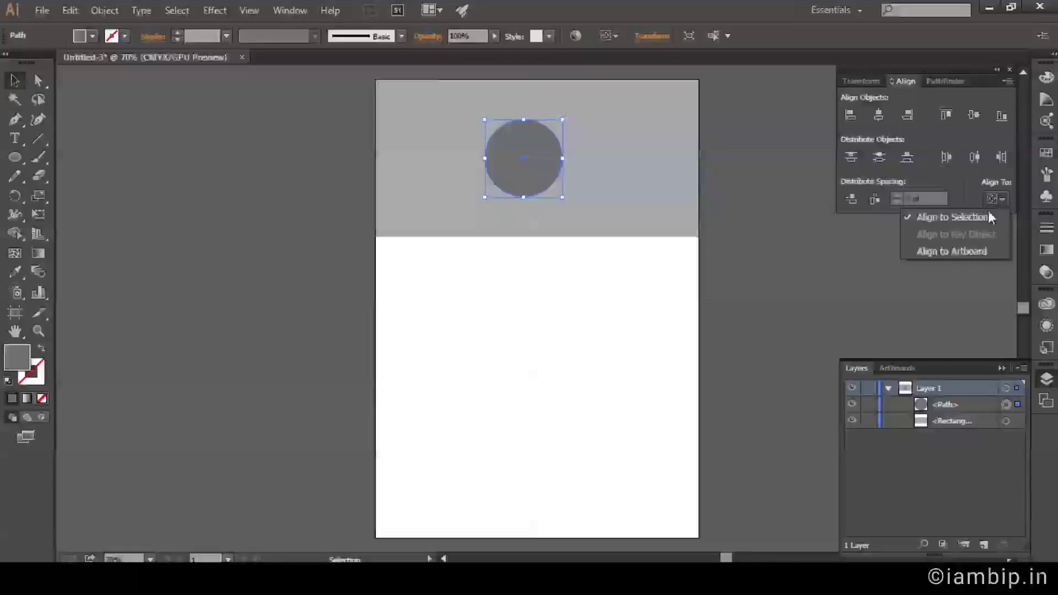
pyautogui.click(973, 250)
pyautogui.click(878, 115)
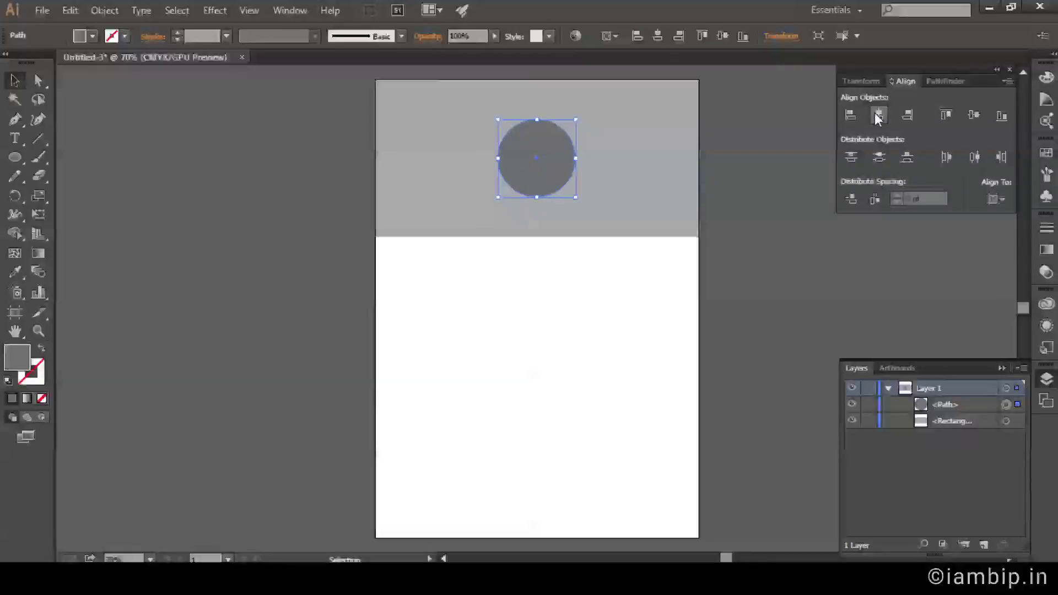
pyautogui.click(740, 217)
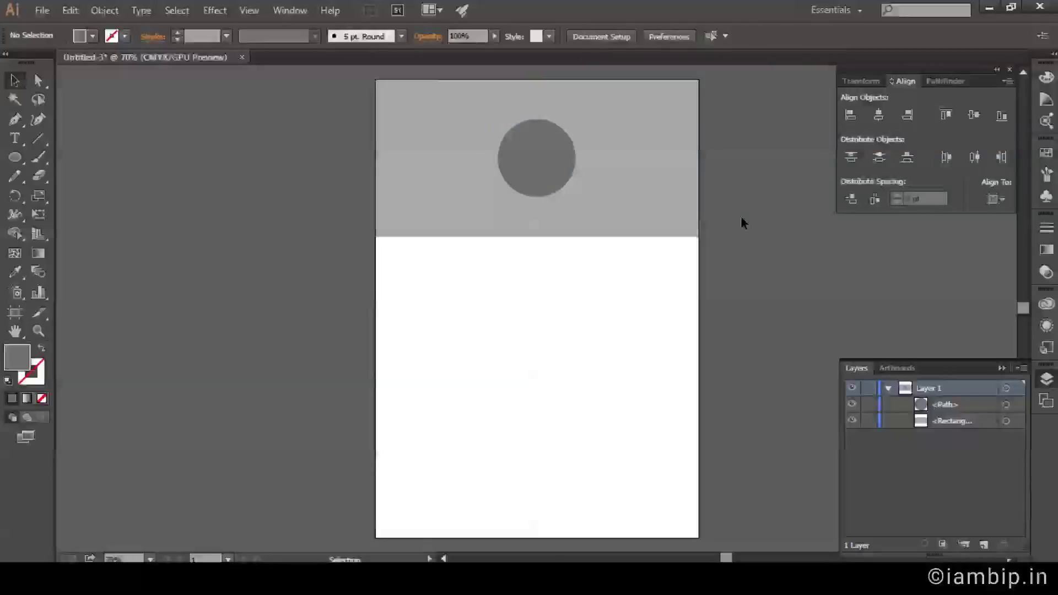
pyautogui.click(560, 173)
pyautogui.moveTo(558, 171); pyautogui.dragTo(560, 141)
pyautogui.click(801, 279)
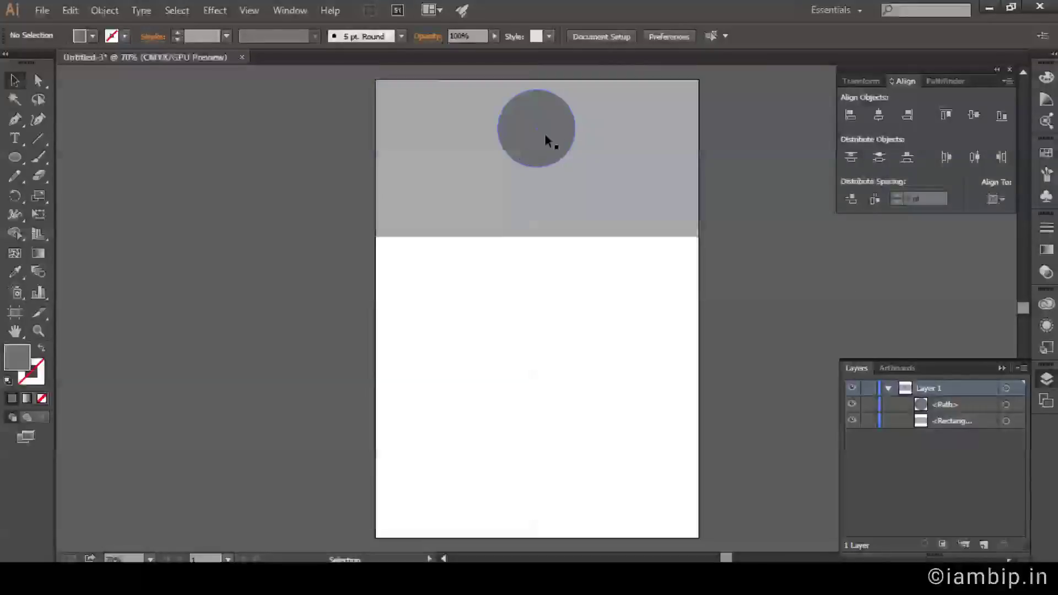
pyautogui.moveTo(42, 137)
pyautogui.mouseDown()
pyautogui.moveTo(91, 141)
pyautogui.moveTo(101, 154)
pyautogui.moveTo(99, 139)
pyautogui.mouseUp()
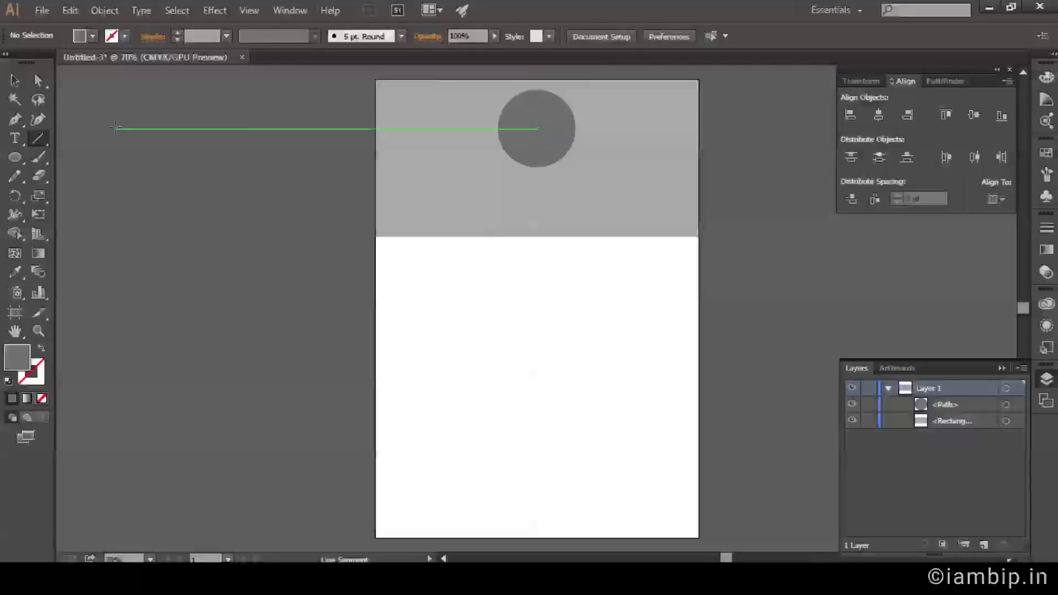
# Draw a grey, fill-free short line below the circle and duplicate it just beneath.
pyautogui.click(125, 36)
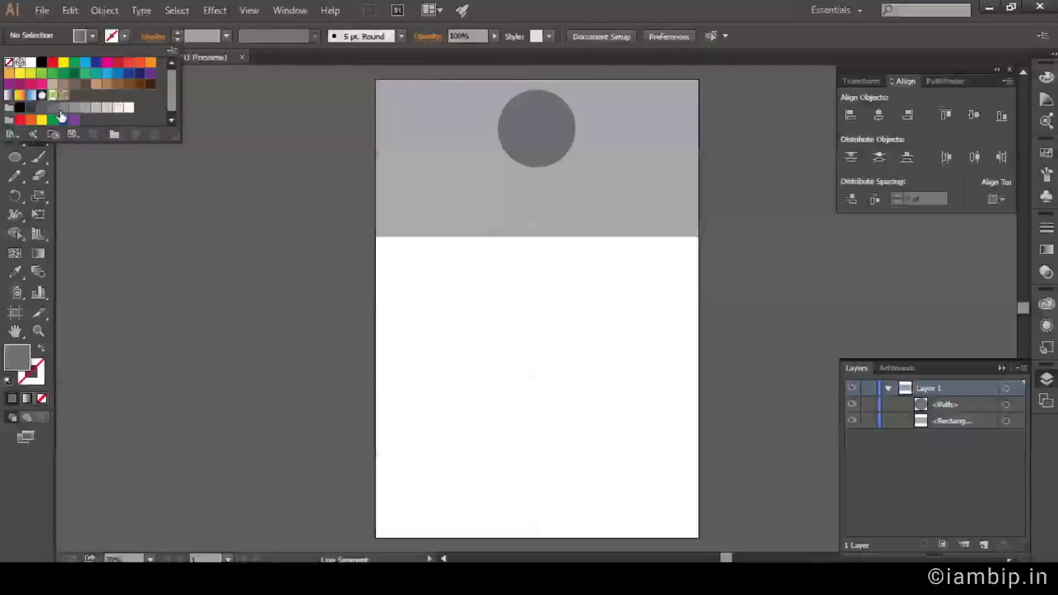
pyautogui.click(52, 104)
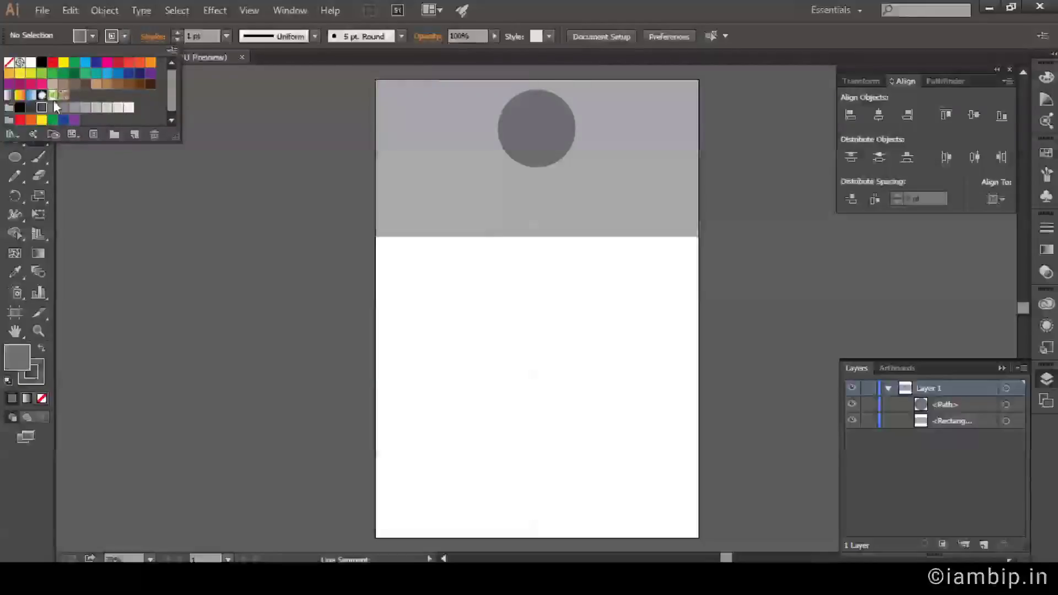
pyautogui.click(90, 35)
pyautogui.click(9, 63)
pyautogui.click(622, 12)
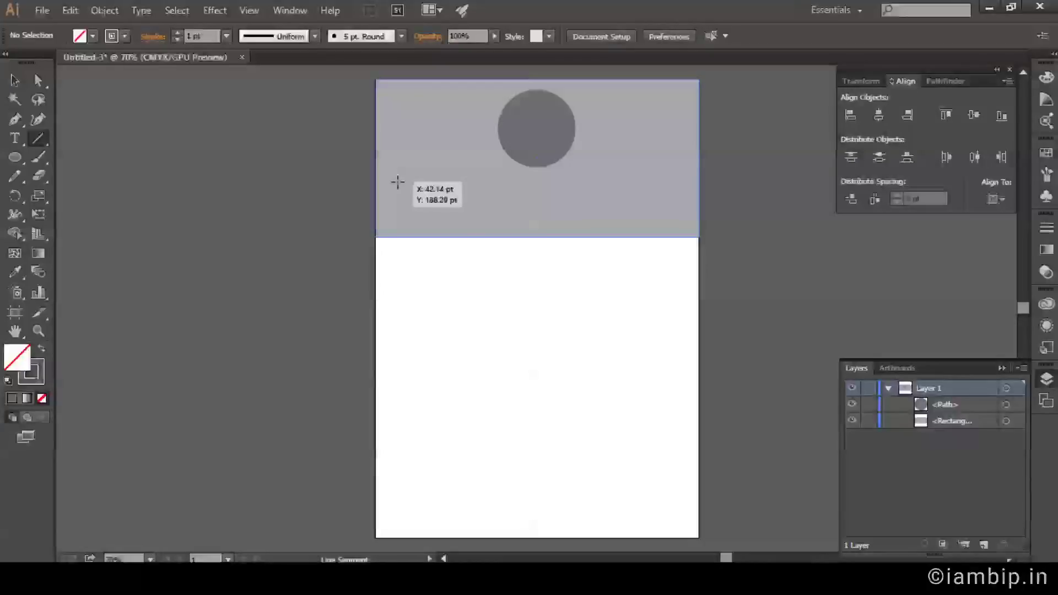
pyautogui.moveTo(397, 192); pyautogui.dragTo(518, 192)
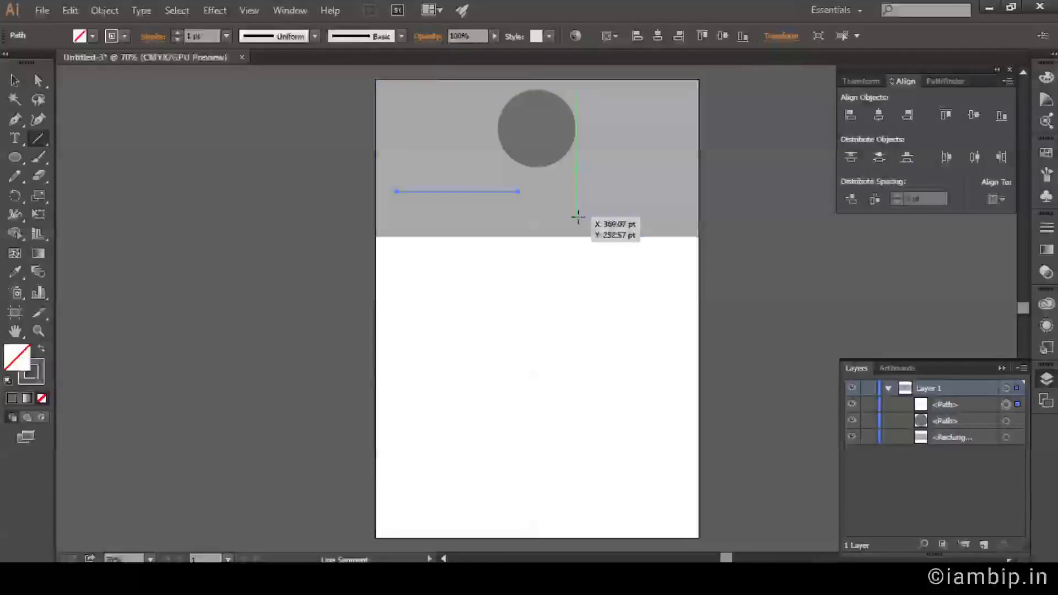
pyautogui.press('v')
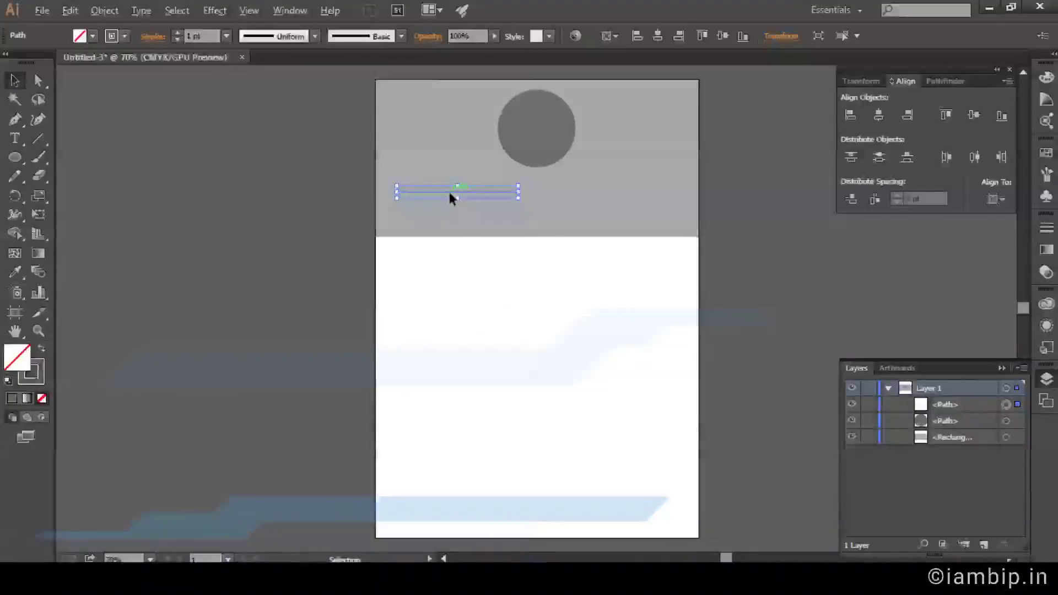
pyautogui.moveTo(449, 193); pyautogui.dragTo(455, 207)
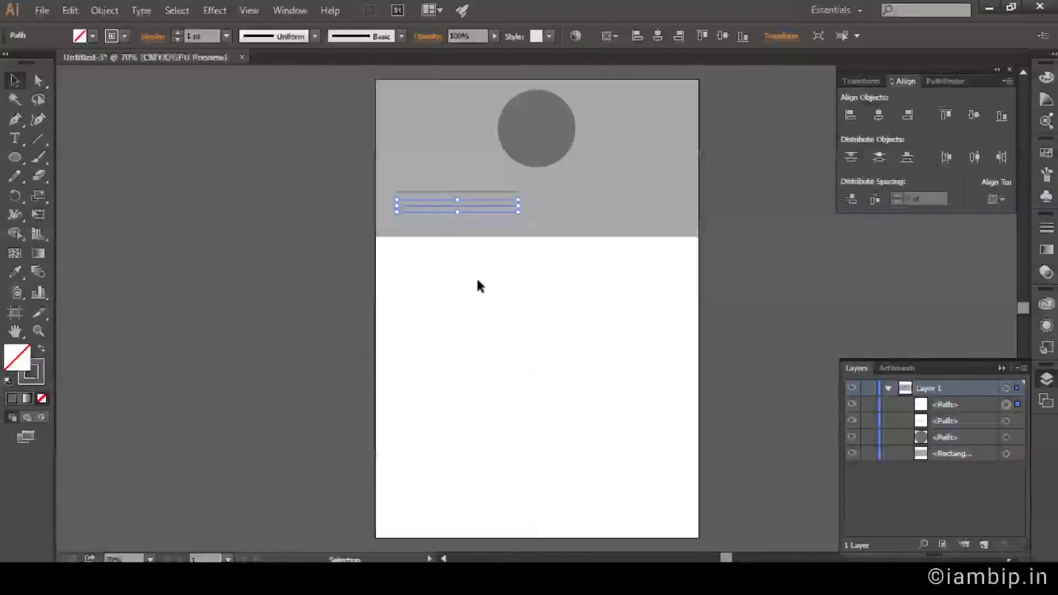
pyautogui.click(789, 298)
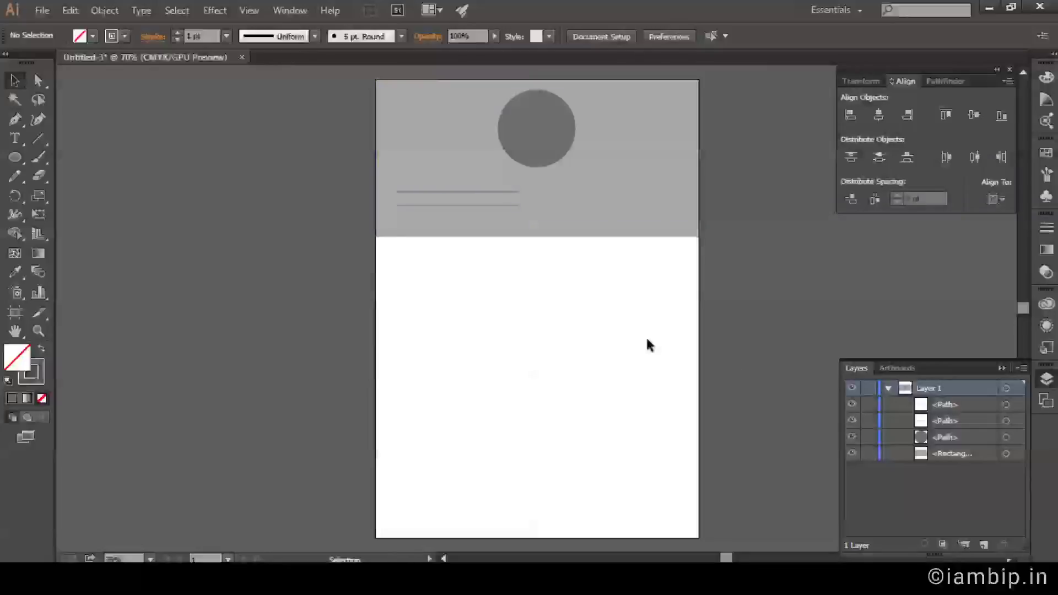
# Copy a line into the white section and repeat duplicates into a stack of eight.
pyautogui.click(436, 198)
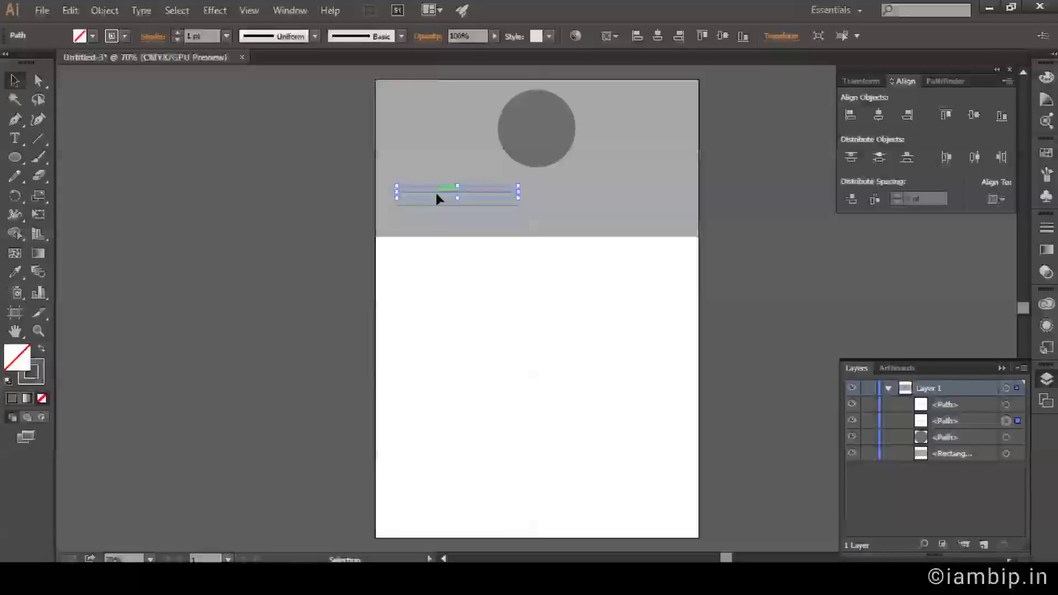
pyautogui.moveTo(437, 198); pyautogui.dragTo(452, 270)
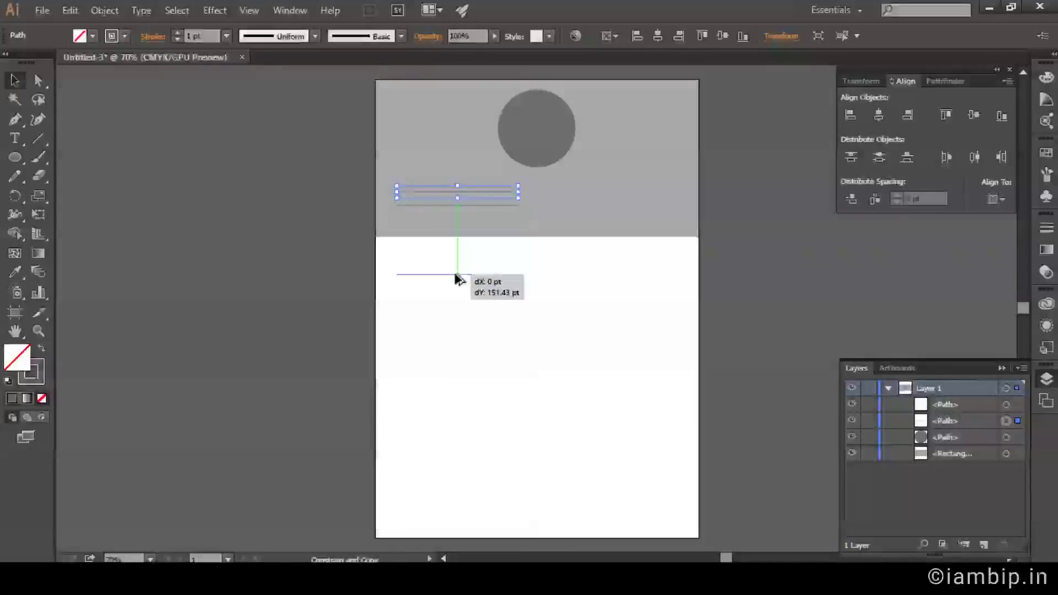
pyautogui.moveTo(455, 274); pyautogui.dragTo(454, 271)
pyautogui.click(455, 291)
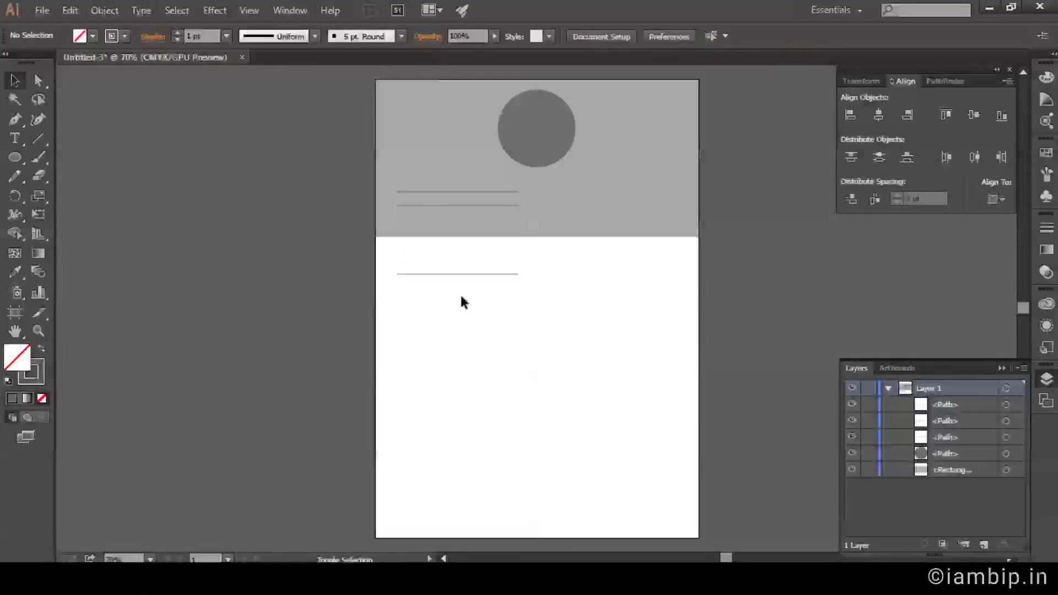
pyautogui.click(460, 276)
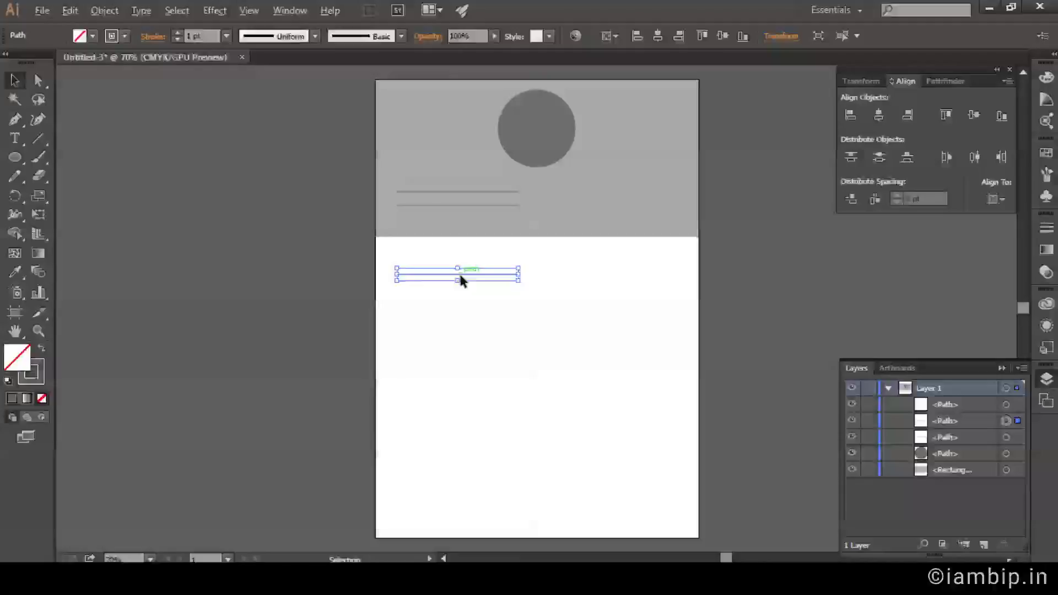
pyautogui.moveTo(460, 276); pyautogui.dragTo(462, 290)
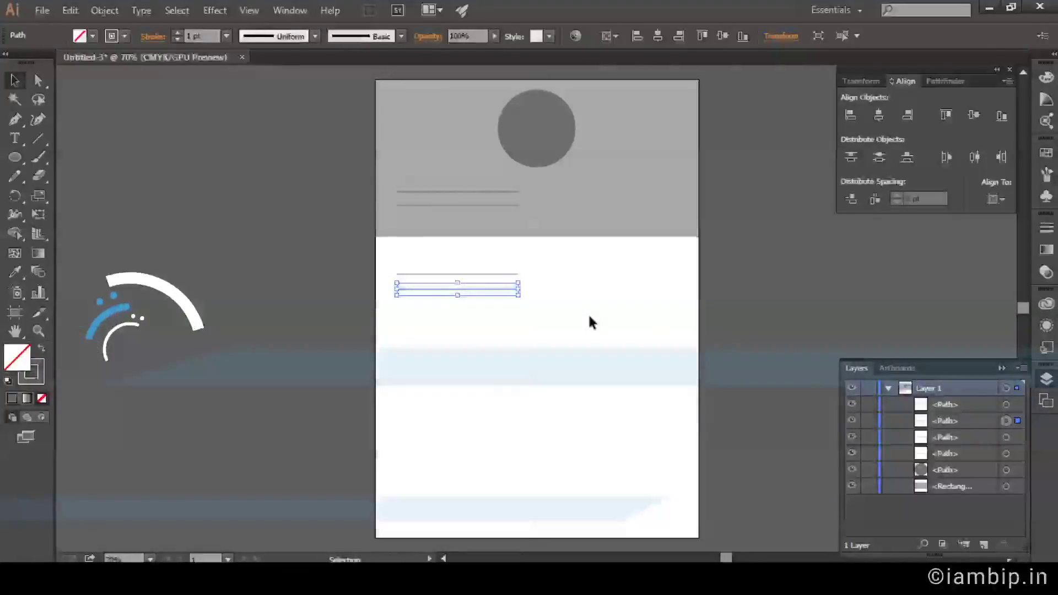
pyautogui.press('ctrl')
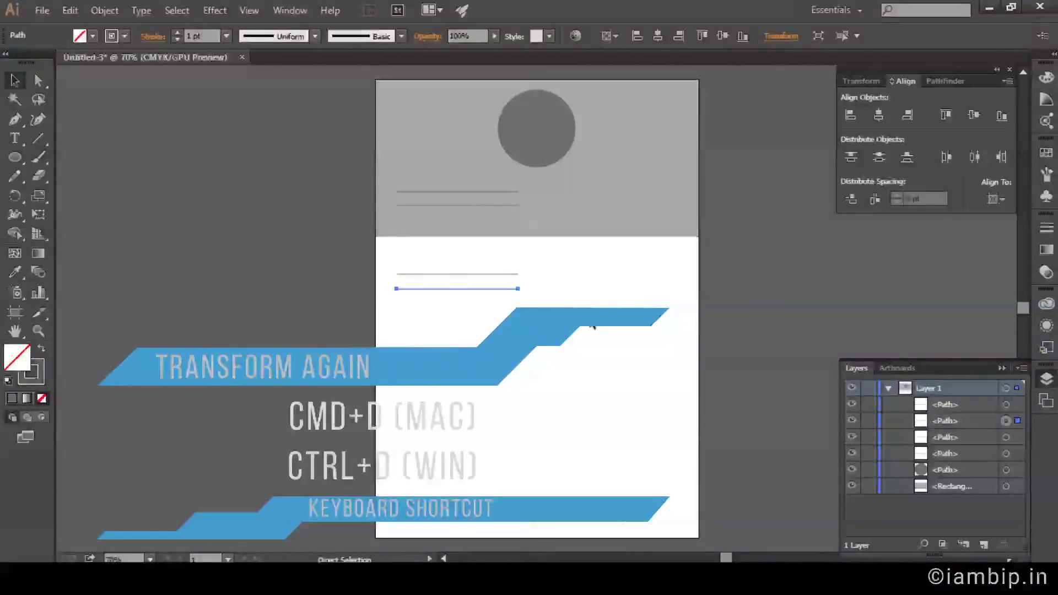
pyautogui.hotkey('ctrl', 'd')
pyautogui.hotkey('ctrl', 'd')
pyautogui.hotkey('ctrl', 'd')
pyautogui.hotkey('ctrl', 'd')
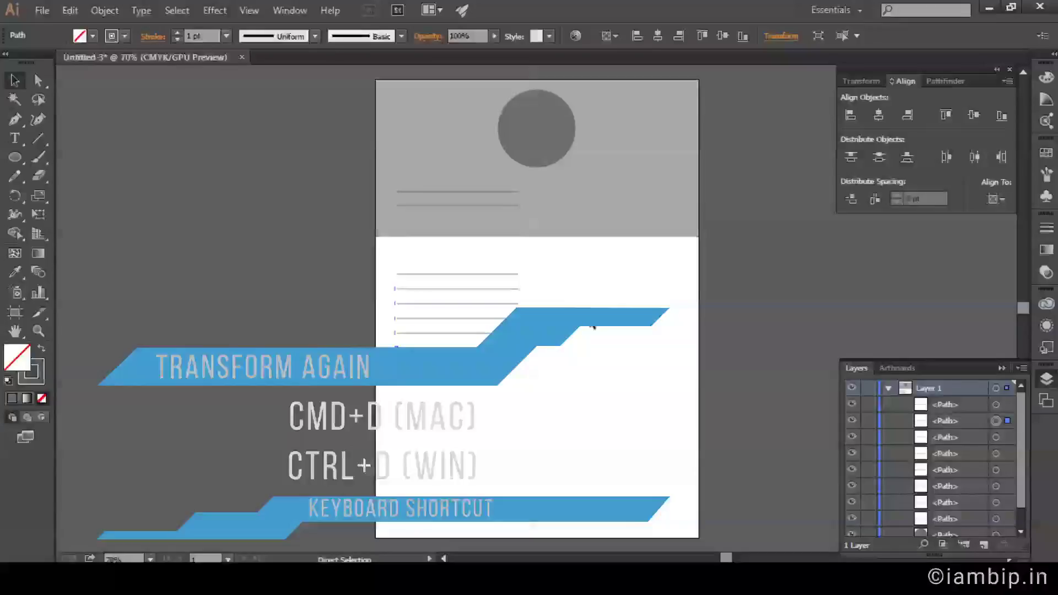
pyautogui.hotkey('ctrl', 'd')
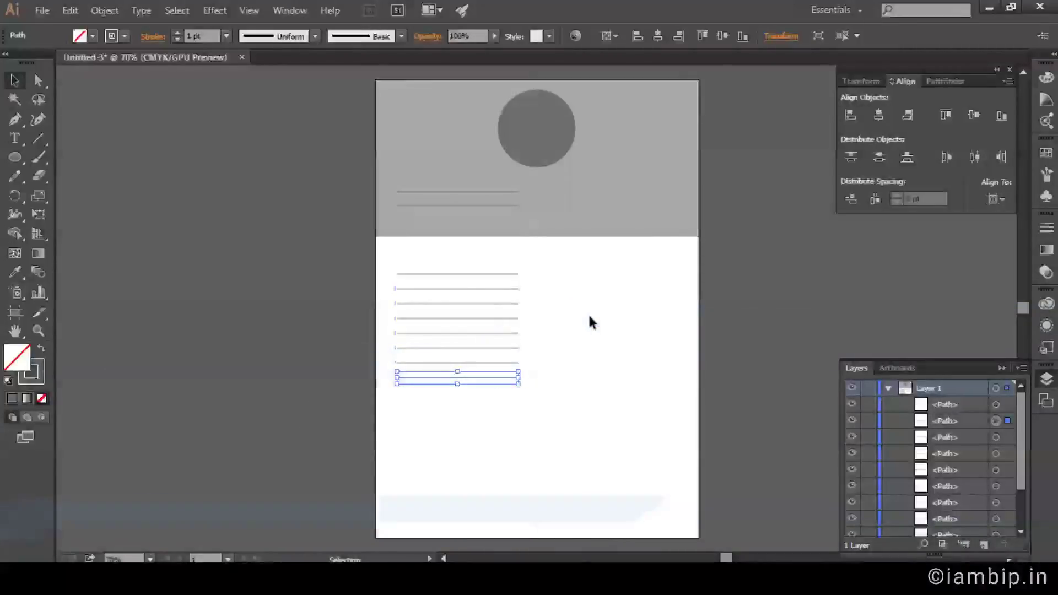
# Widen the eight lines, group them, centre the group horizontally and move it down.
pyautogui.moveTo(555, 484); pyautogui.dragTo(507, 237)
pyautogui.moveTo(518, 326); pyautogui.dragTo(657, 338)
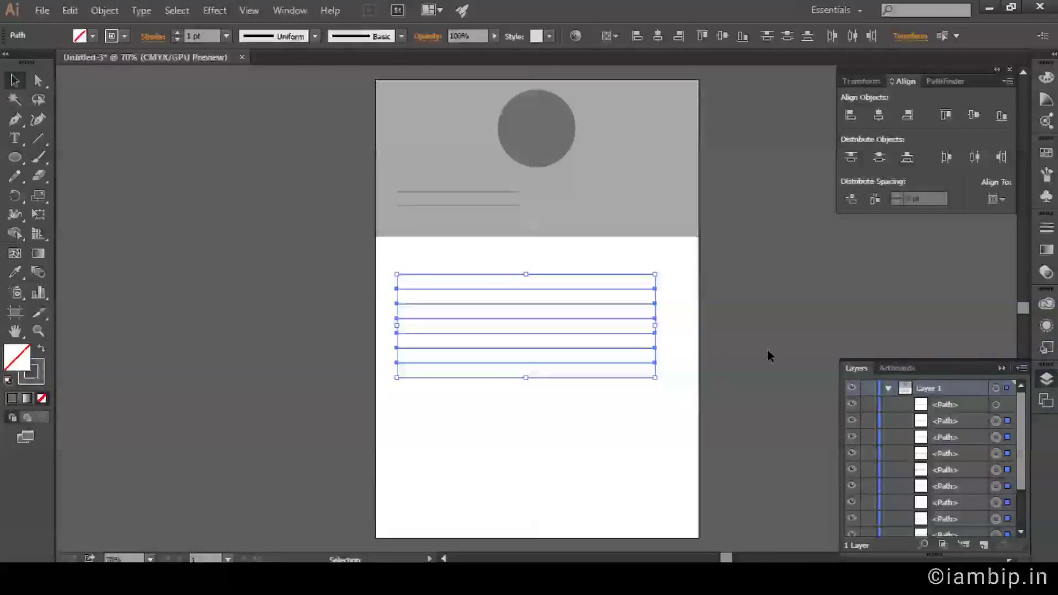
pyautogui.click(767, 348)
pyautogui.moveTo(663, 428); pyautogui.dragTo(588, 266)
pyautogui.hotkey('ctrl', 'g')
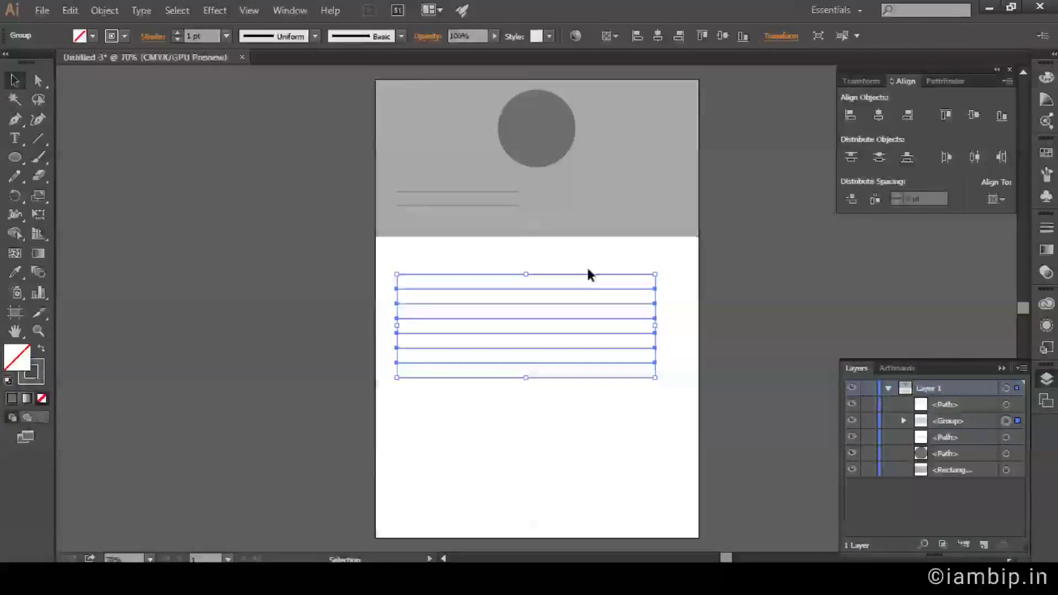
pyautogui.click(878, 116)
pyautogui.click(739, 382)
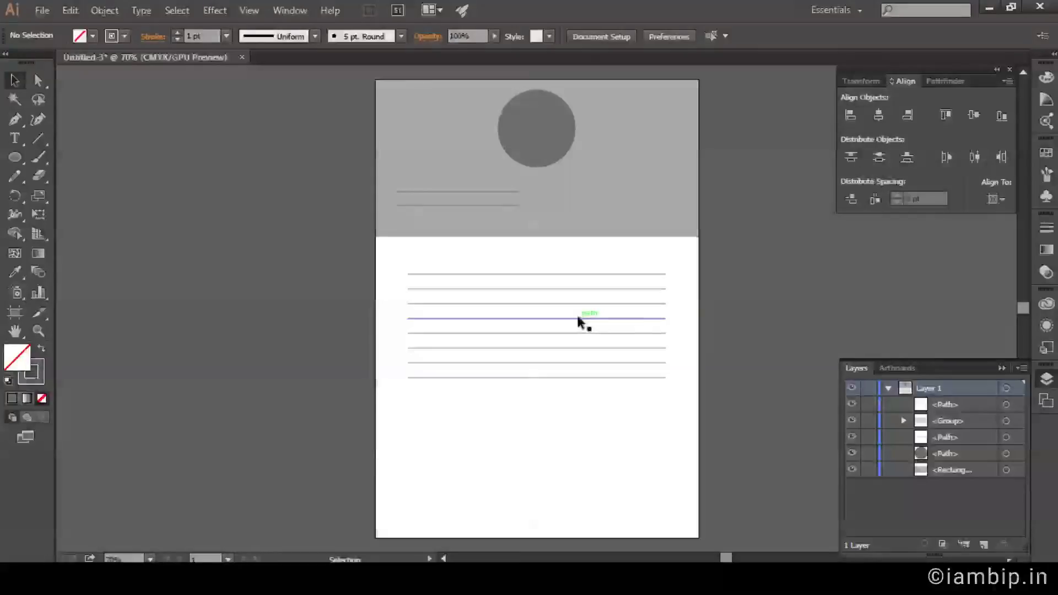
pyautogui.moveTo(581, 319); pyautogui.dragTo(574, 347)
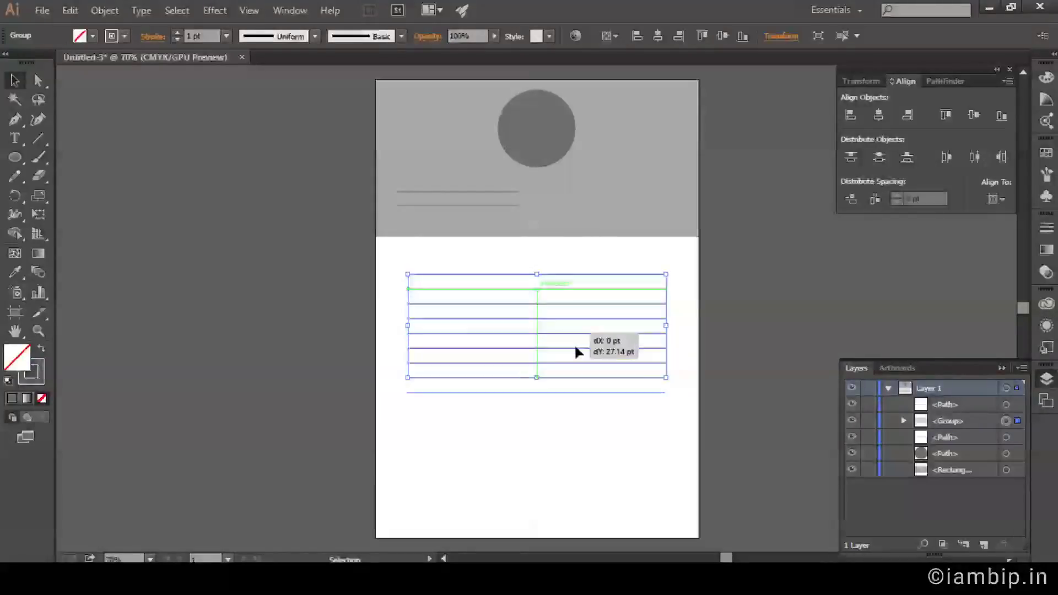
pyautogui.click(748, 330)
pyautogui.click(15, 138)
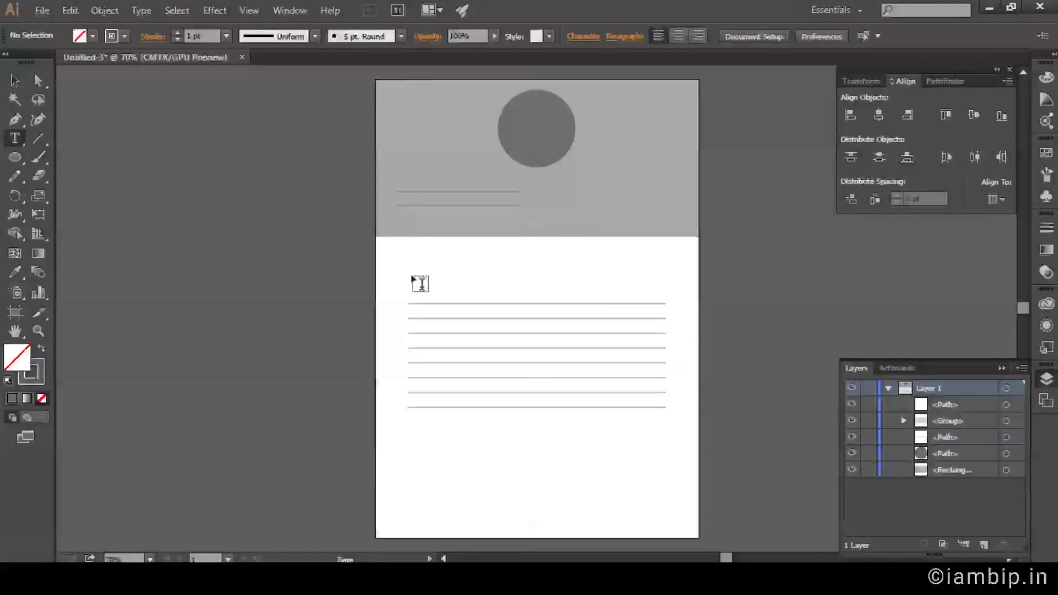
# Type a 'Summary' heading above the lines in grey at 18 pt, then show rulers.
pyautogui.click(420, 284)
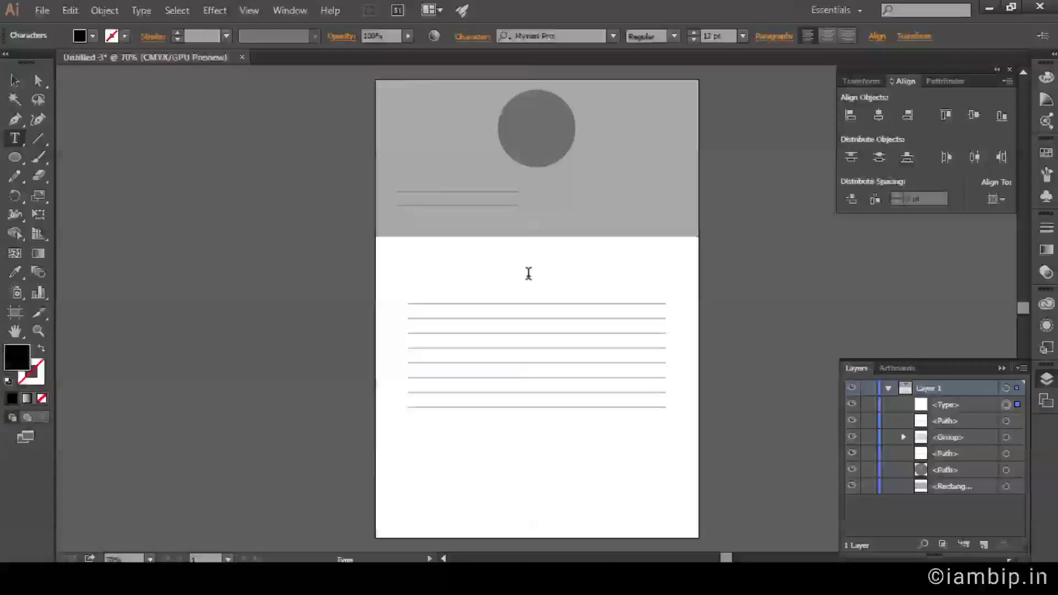
pyautogui.write('Summary')
pyautogui.hotkey('ctrl', 'a')
pyautogui.click(92, 37)
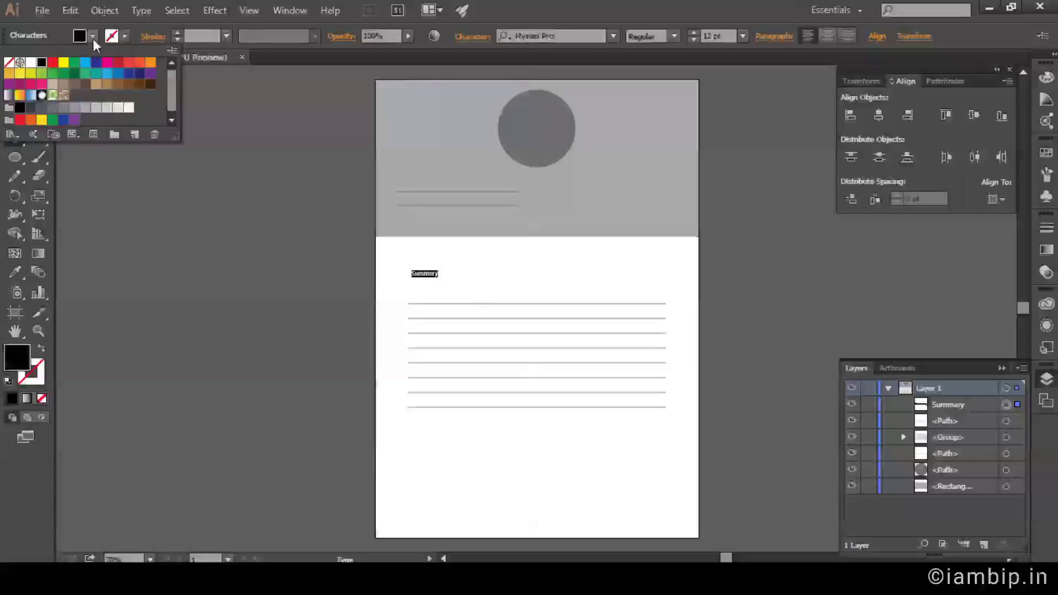
pyautogui.click(53, 107)
pyautogui.click(677, 6)
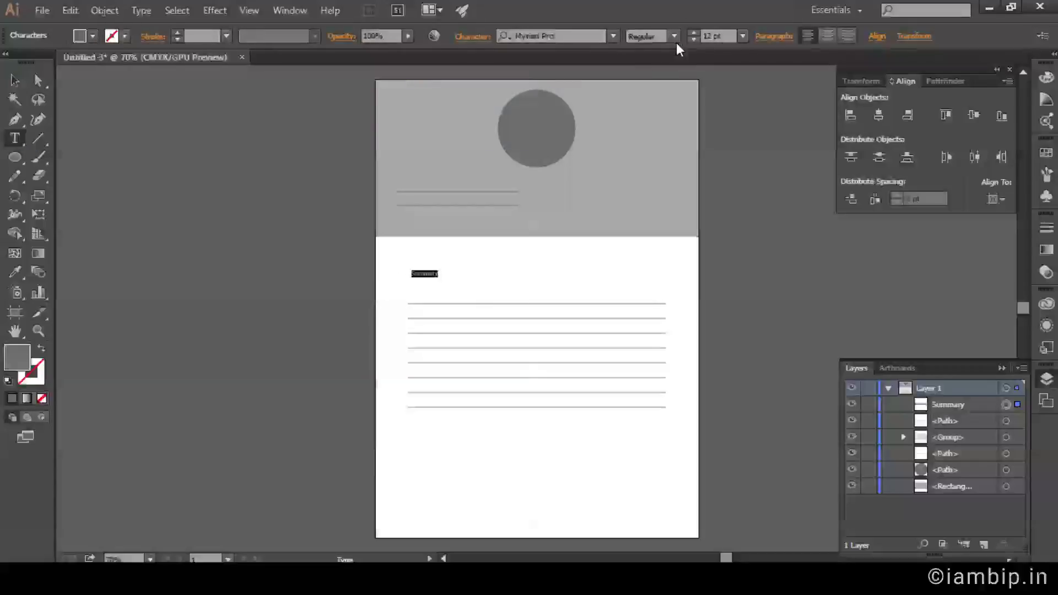
pyautogui.click(742, 36)
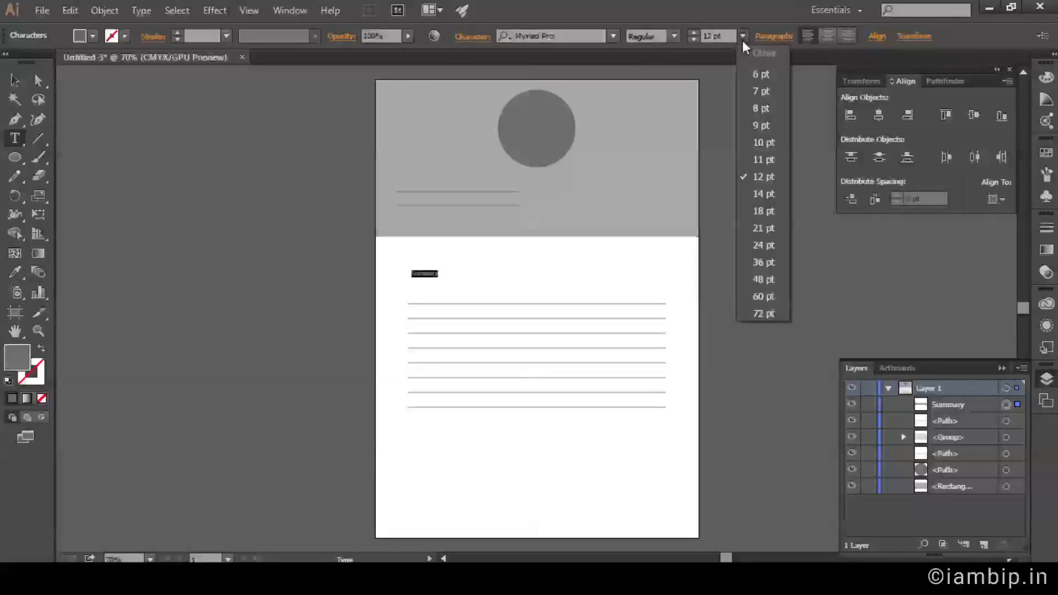
pyautogui.click(763, 211)
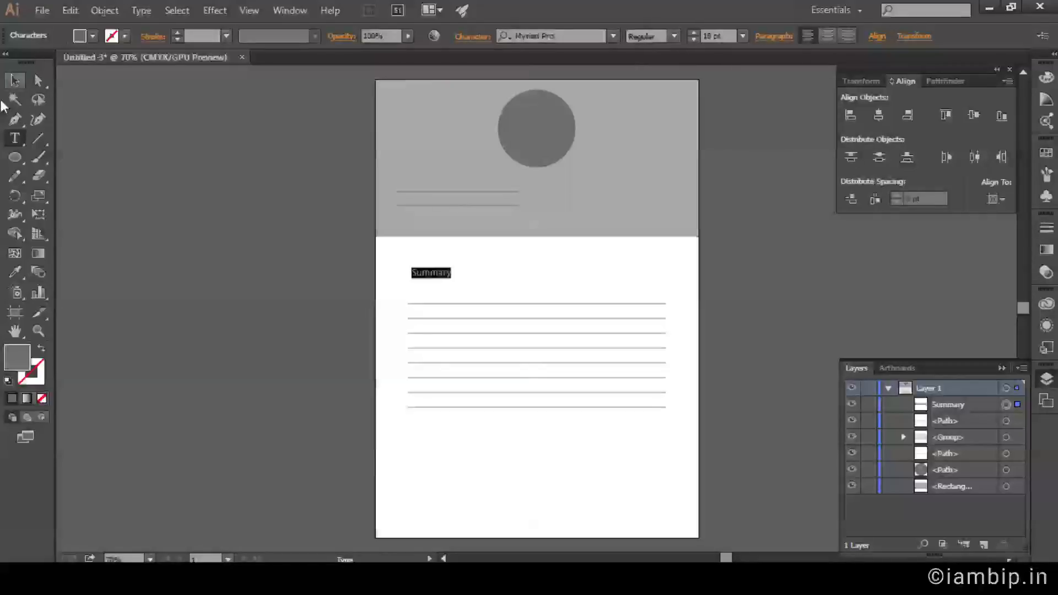
pyautogui.click(15, 81)
pyautogui.click(227, 285)
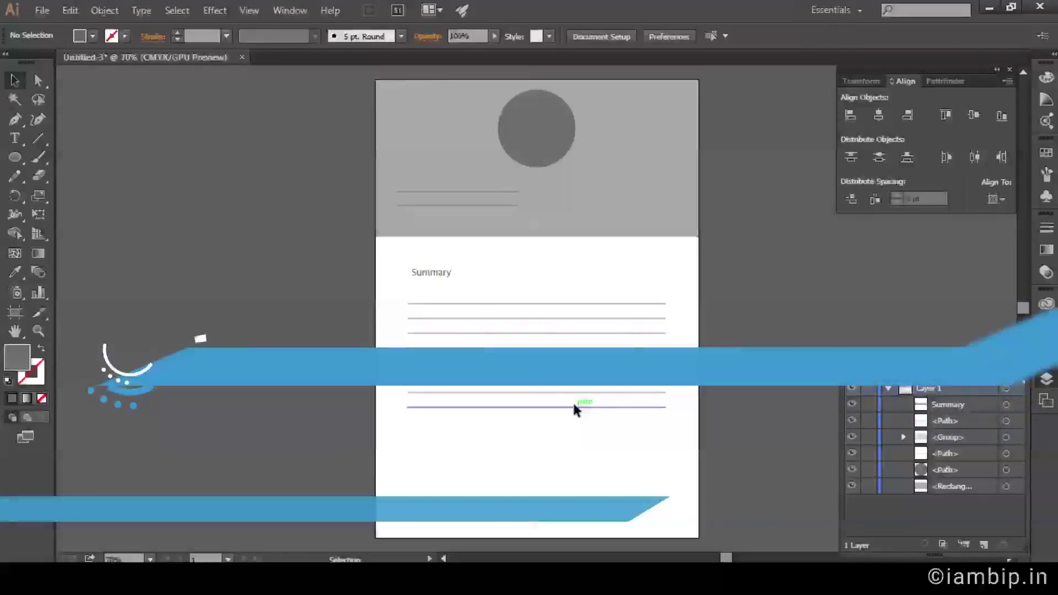
pyautogui.hotkey('ctrl', 'r')
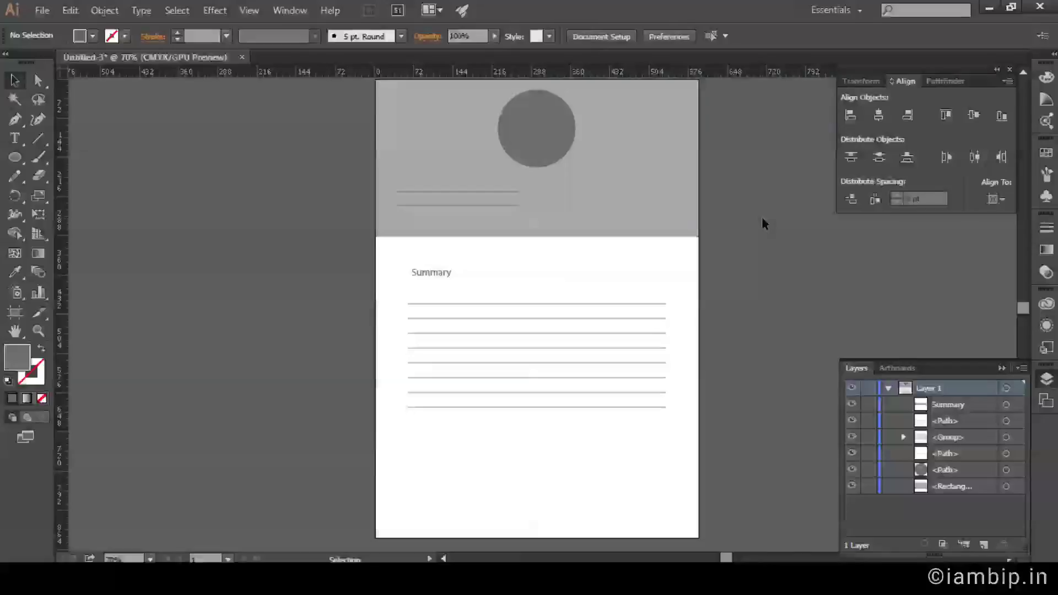
# Show the grid, zoom in on the Summary area and nudge the heading left.
pyautogui.press('a')
pyautogui.press('v')
pyautogui.press('a')
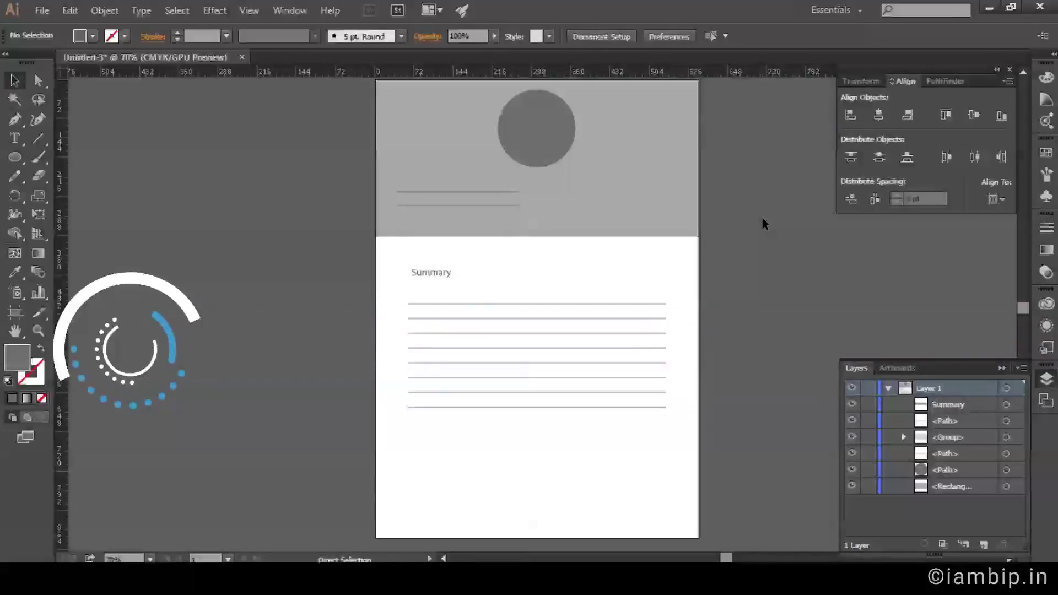
pyautogui.press('v')
pyautogui.hotkey('ctrl', ',')
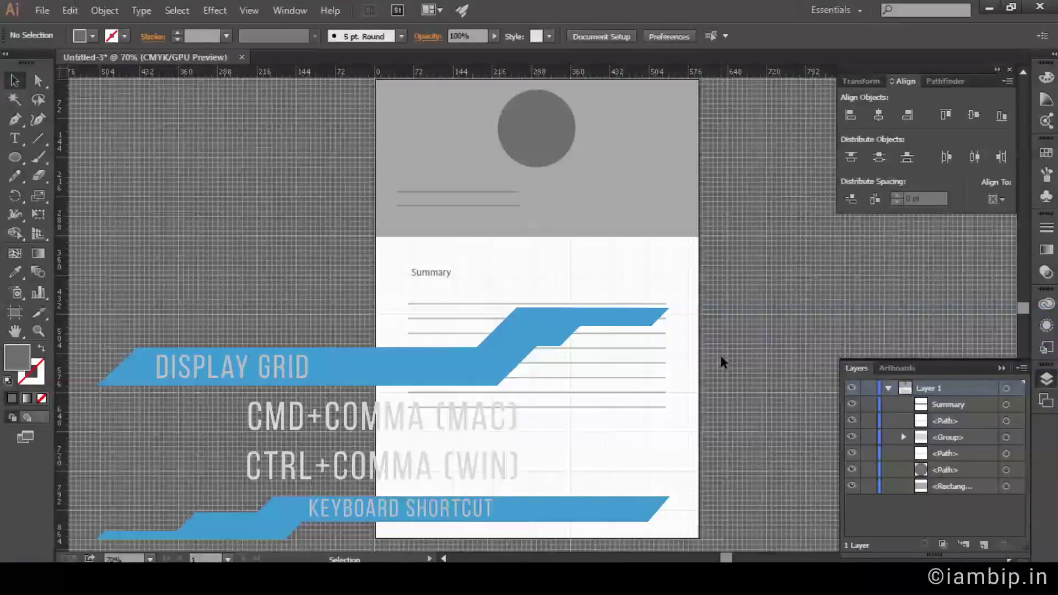
pyautogui.scroll(2, 449, 276)
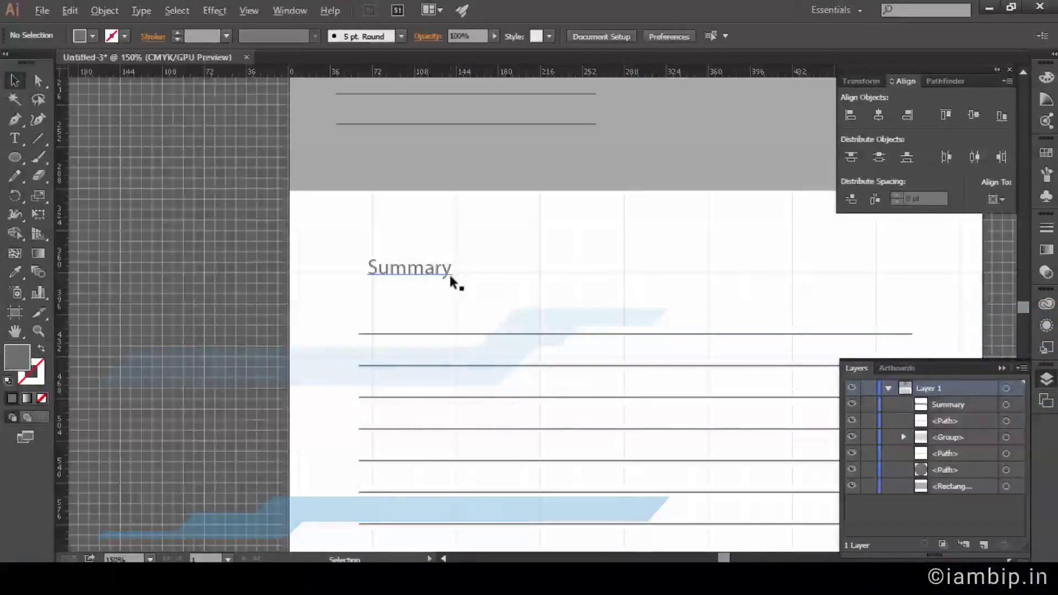
pyautogui.moveTo(420, 273); pyautogui.dragTo(363, 257)
pyautogui.click(342, 231)
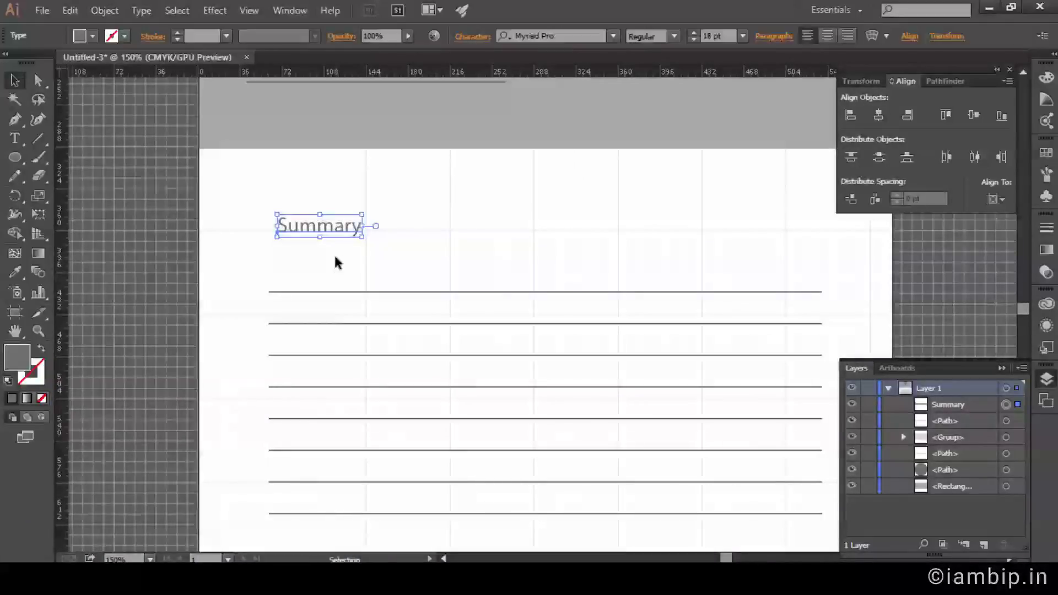
pyautogui.press('Left')
pyautogui.press('Left')
pyautogui.press('Left')
pyautogui.press('Left')
pyautogui.press('Left')
pyautogui.press('Left')
pyautogui.press('Left')
pyautogui.press('Left')
pyautogui.press('Left')
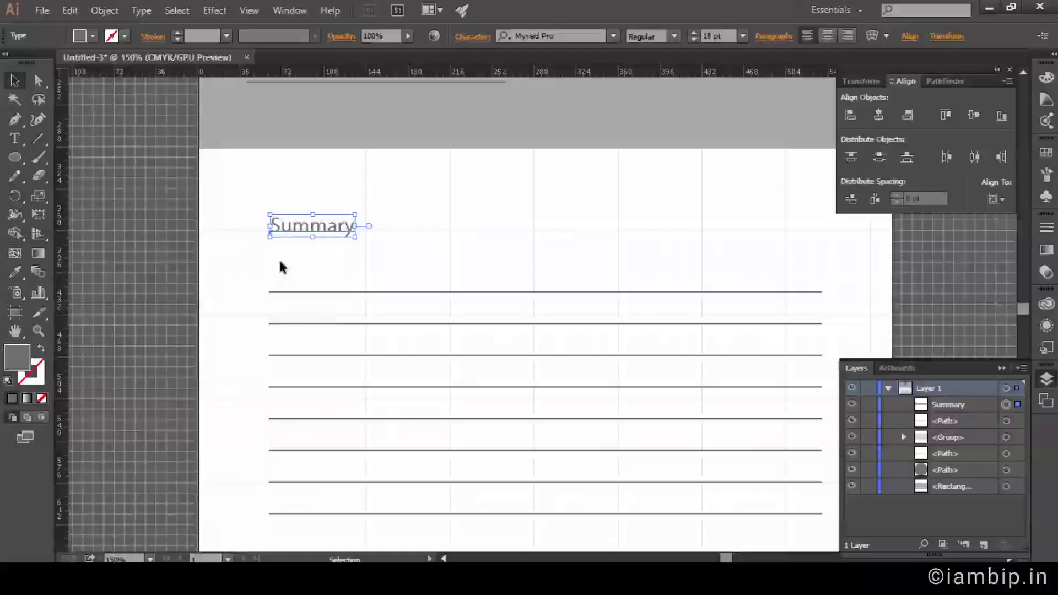
# Try Key Object alignment with the lines, then reposition the Summary heading to the right.
pyautogui.keyDown('shift'); pyautogui.click(315, 292); pyautogui.keyUp('shift')
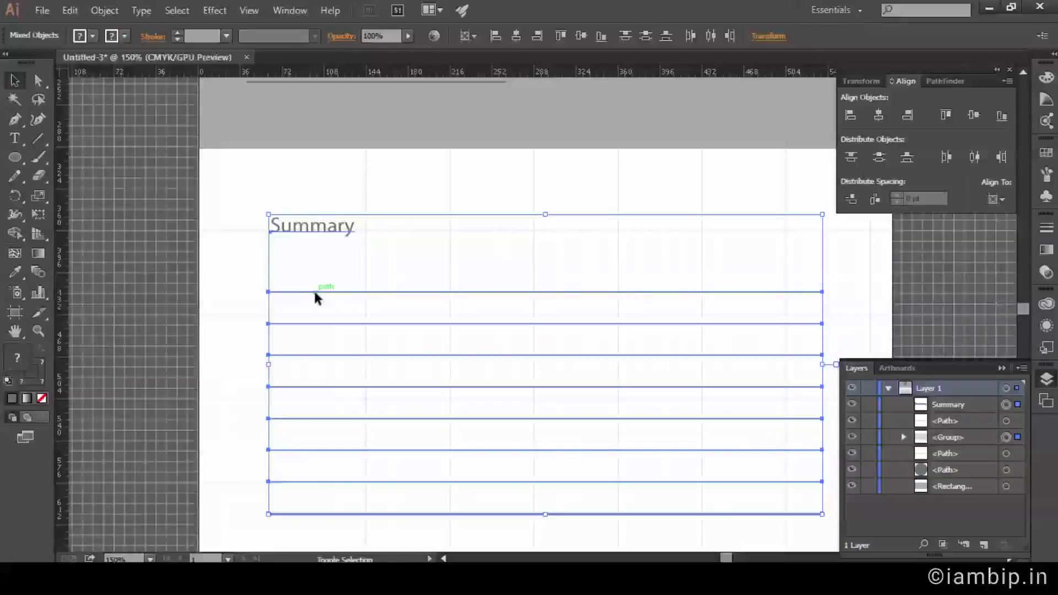
pyautogui.click(995, 198)
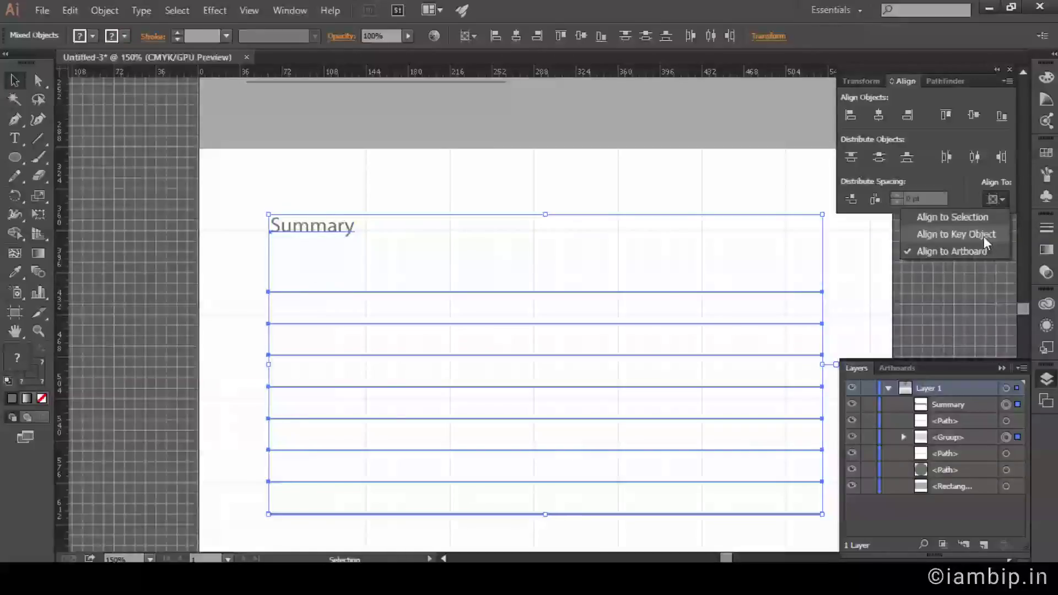
pyautogui.click(984, 235)
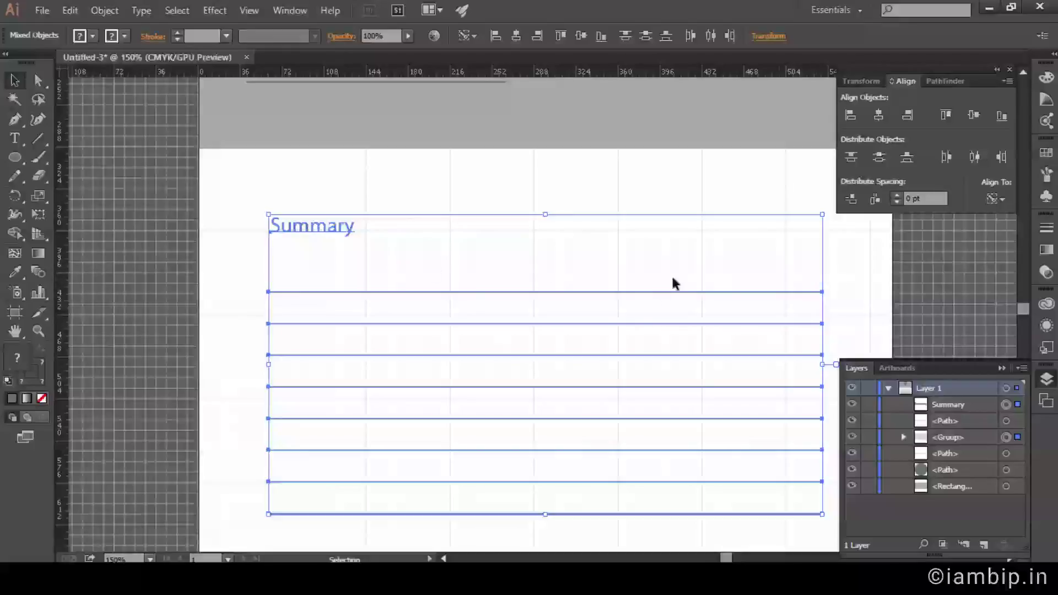
pyautogui.click(332, 293)
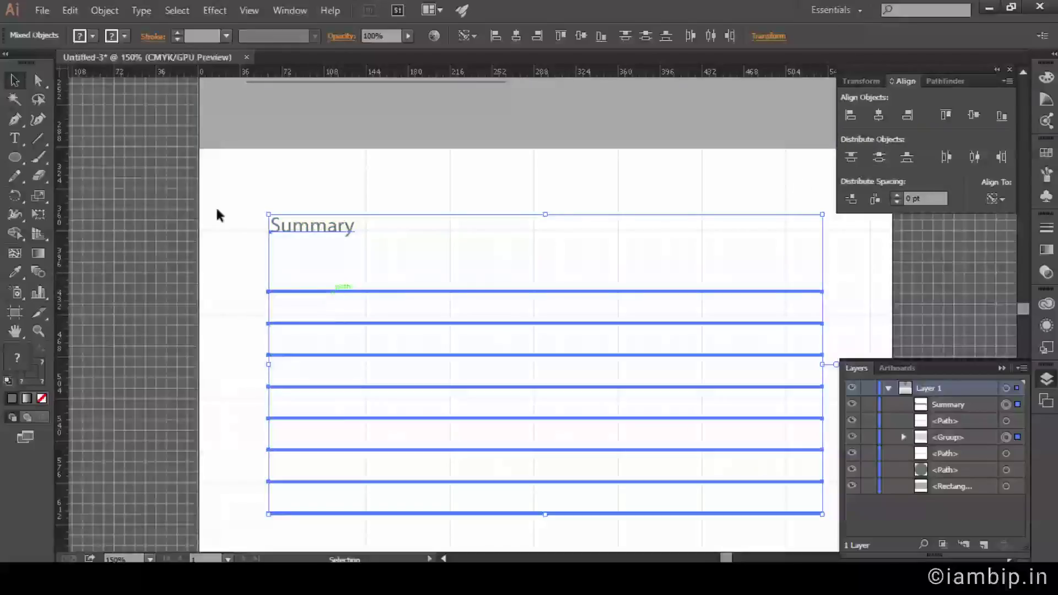
pyautogui.click(236, 210)
pyautogui.moveTo(321, 230); pyautogui.dragTo(542, 236)
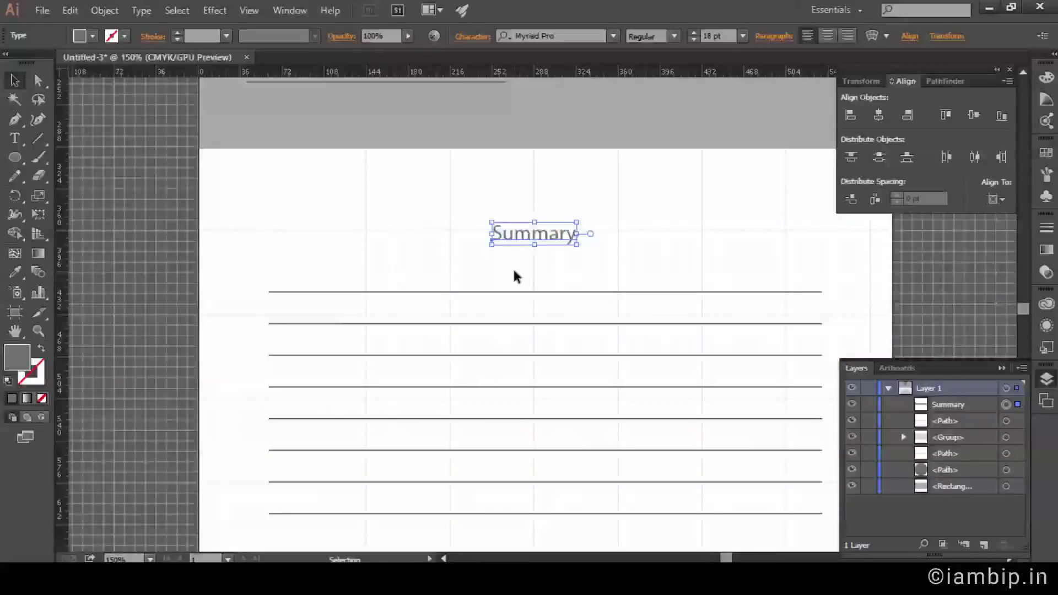
pyautogui.hotkey('ctrl', 'z')
pyautogui.moveTo(356, 227); pyautogui.dragTo(576, 249)
pyautogui.click(561, 269)
# Left-align the Summary heading to the ruled lines group as the key object.
pyautogui.click(549, 230)
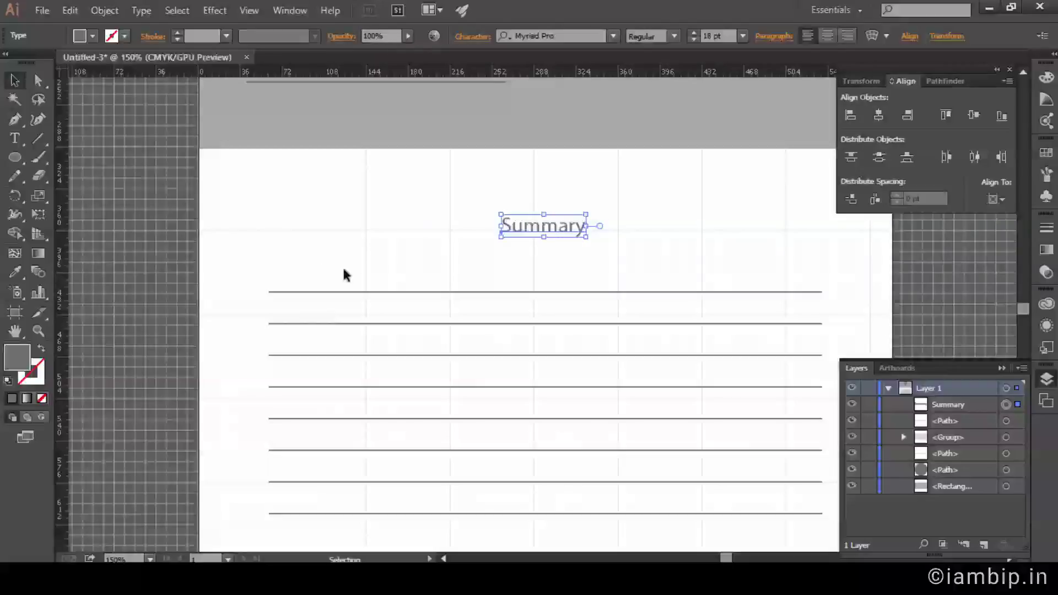
pyautogui.keyDown('shift'); pyautogui.click(347, 292); pyautogui.keyUp('shift')
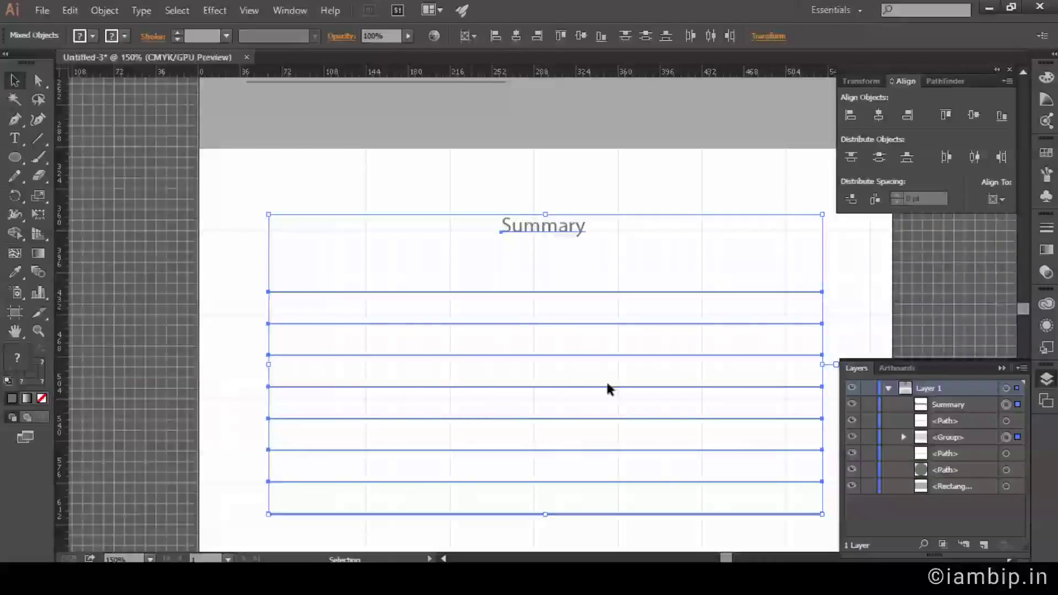
pyautogui.click(997, 197)
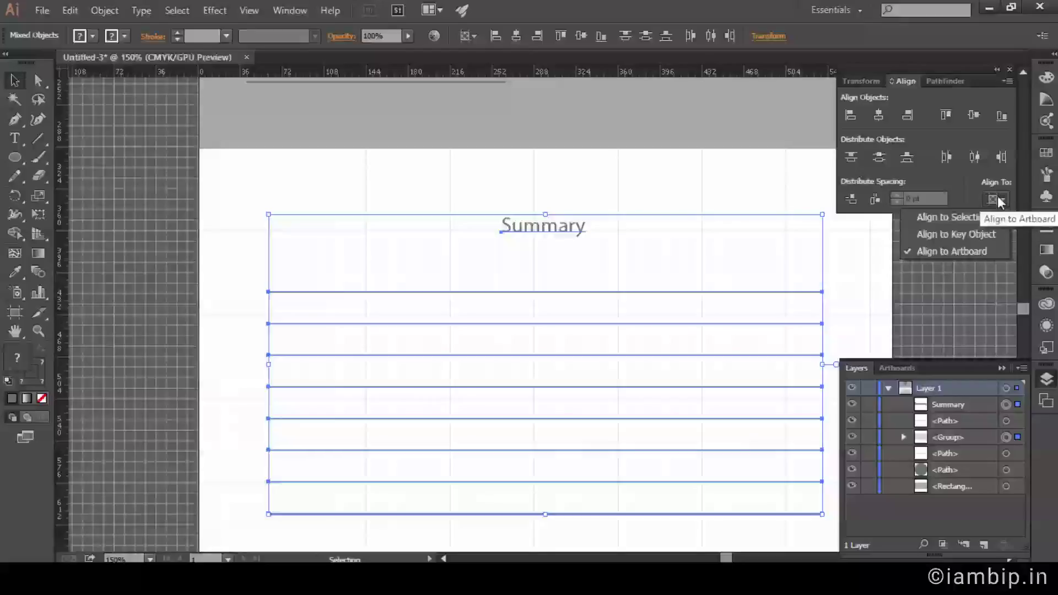
pyautogui.click(959, 233)
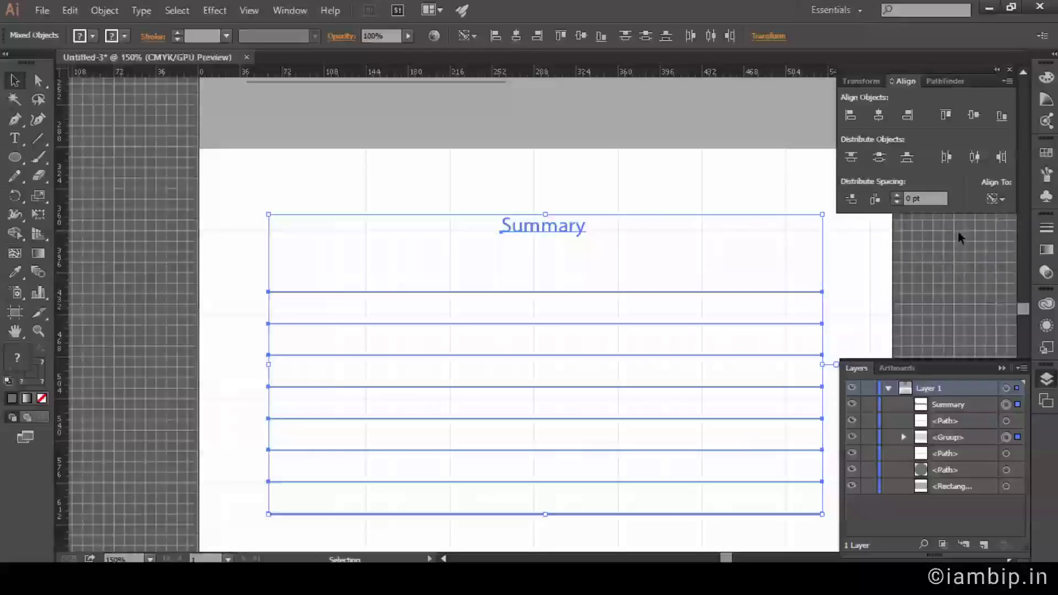
pyautogui.click(351, 296)
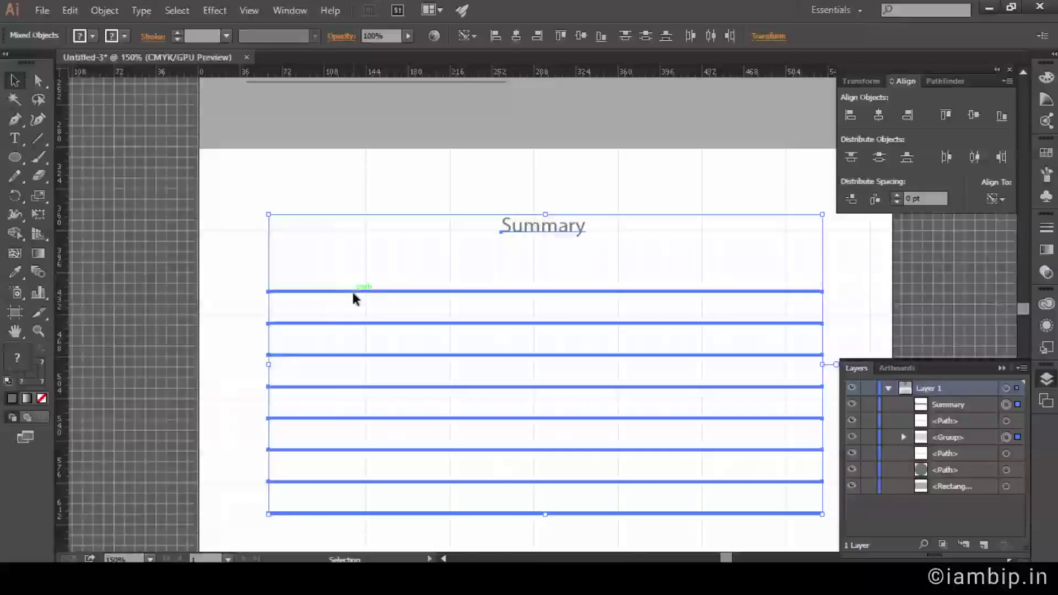
pyautogui.click(850, 114)
pyautogui.click(891, 286)
# Copy the header rectangle to the page bottom and shrink it into a short footer bar.
pyautogui.hotkey('ctrl', '-')
pyautogui.hotkey('ctrl', '-')
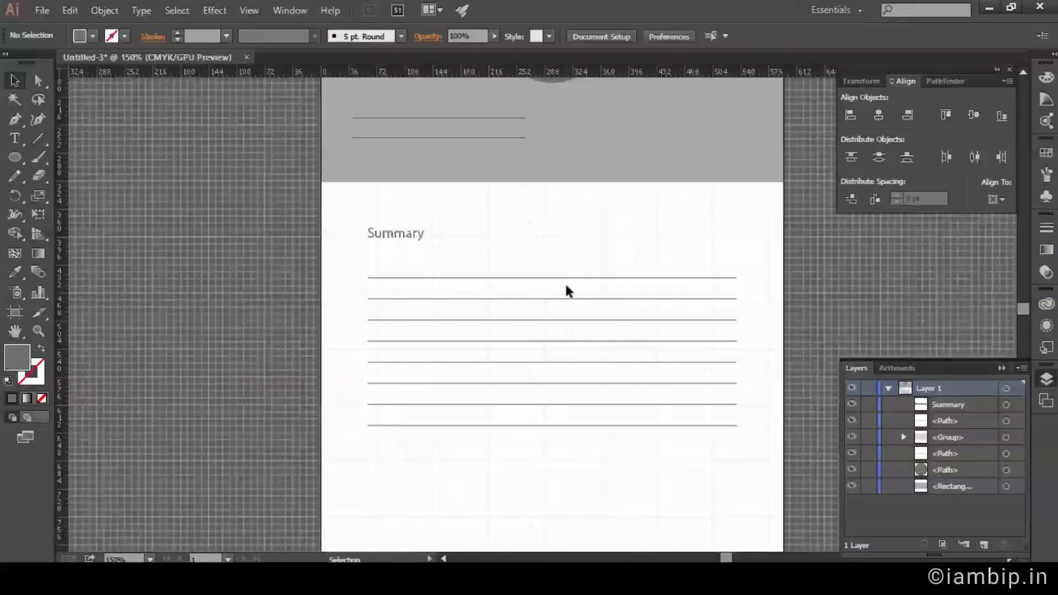
pyautogui.moveTo(566, 291)
pyautogui.mouseDown()
pyautogui.moveTo(509, 318)
pyautogui.moveTo(508, 304)
pyautogui.mouseUp()
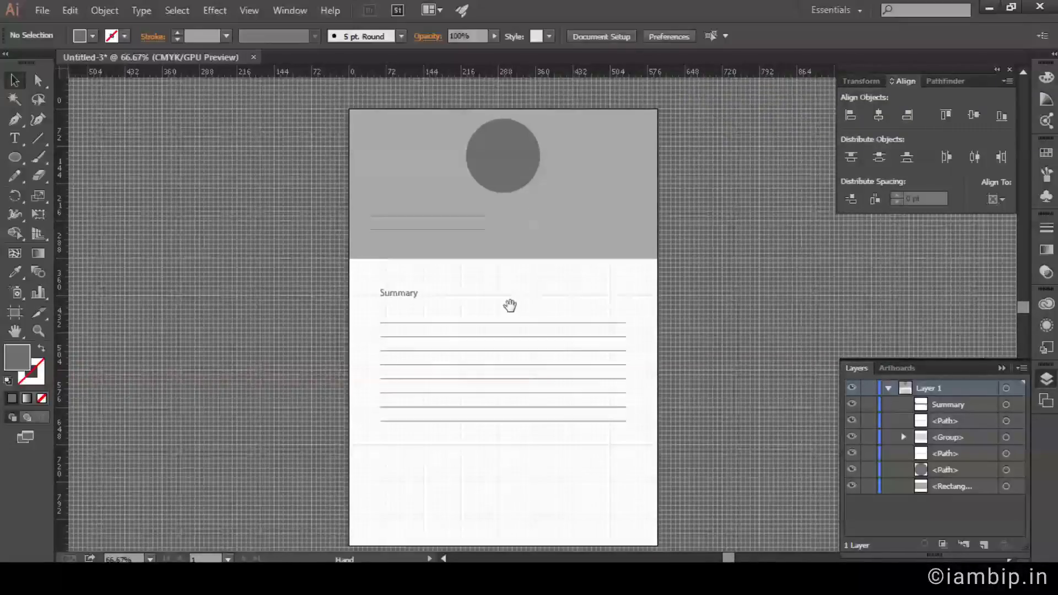
pyautogui.click(611, 252)
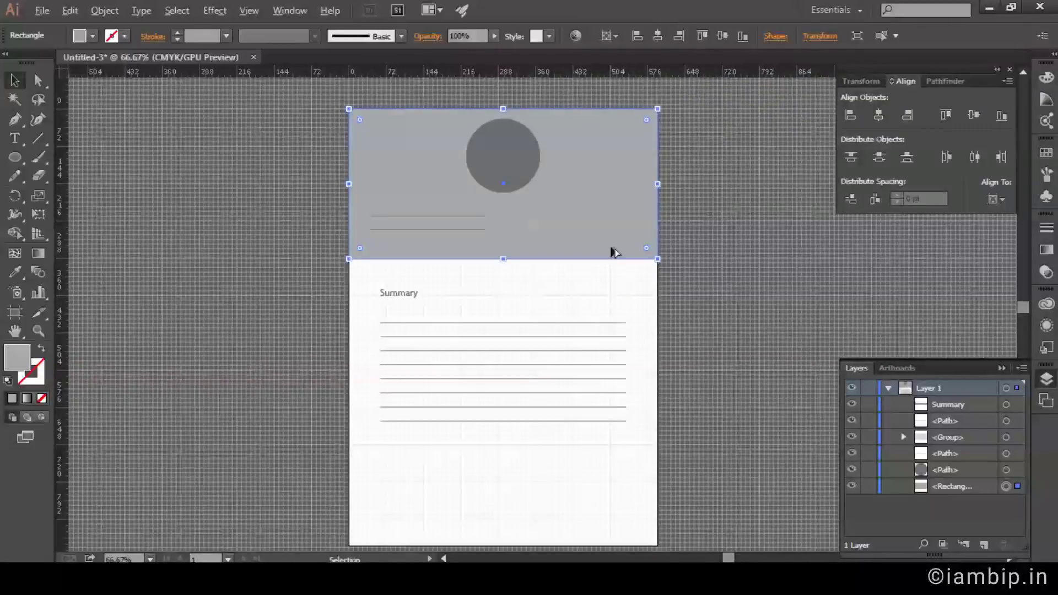
pyautogui.moveTo(611, 252); pyautogui.dragTo(637, 539)
pyautogui.moveTo(504, 395); pyautogui.dragTo(510, 518)
pyautogui.hotkey('ctrl', 'z')
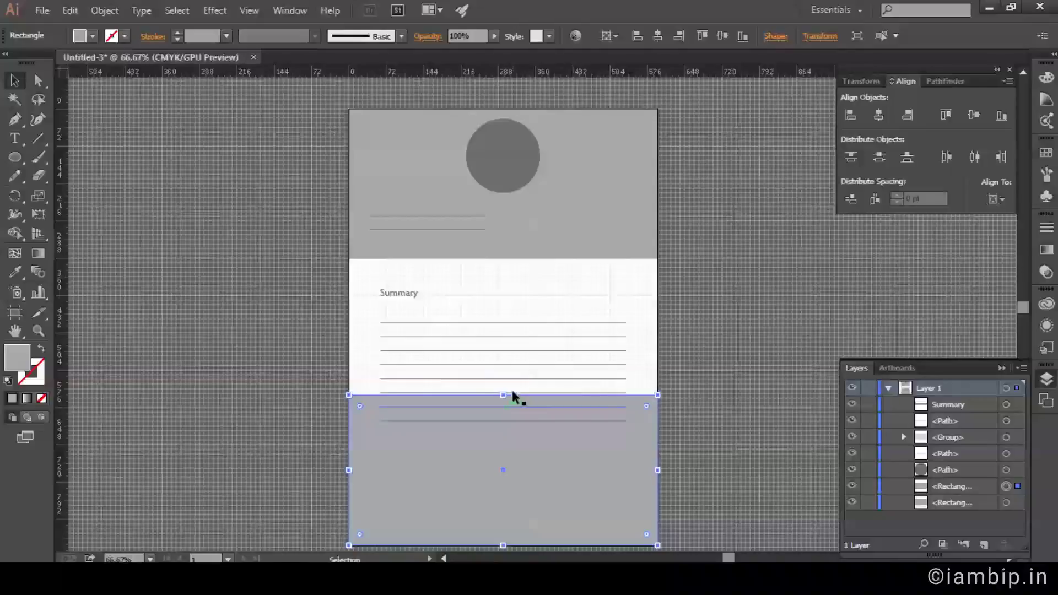
pyautogui.moveTo(503, 395); pyautogui.dragTo(502, 509)
pyautogui.click(758, 394)
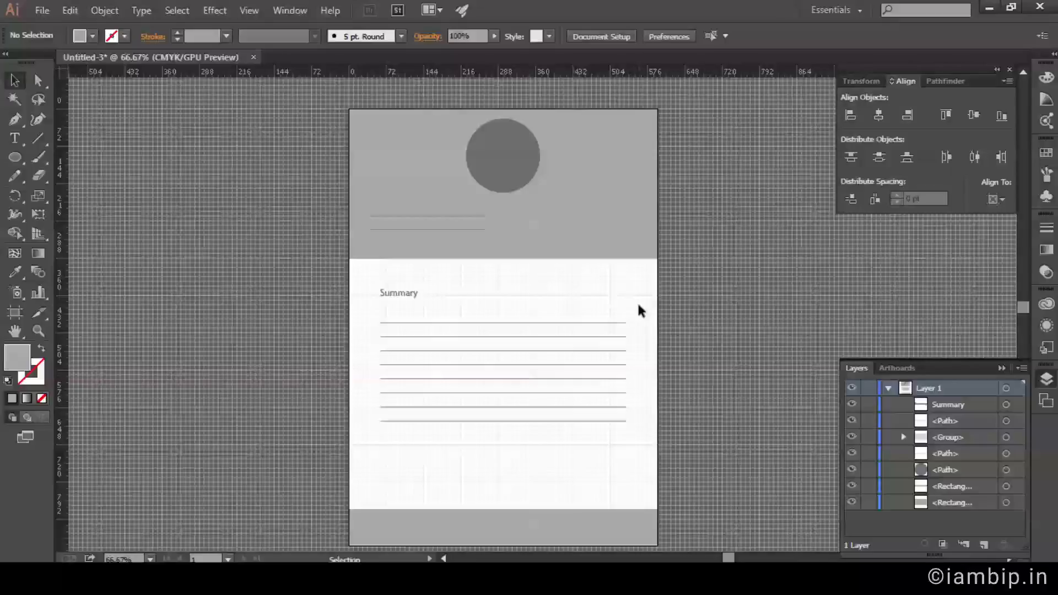
pyautogui.scroll(-1, 634, 314)
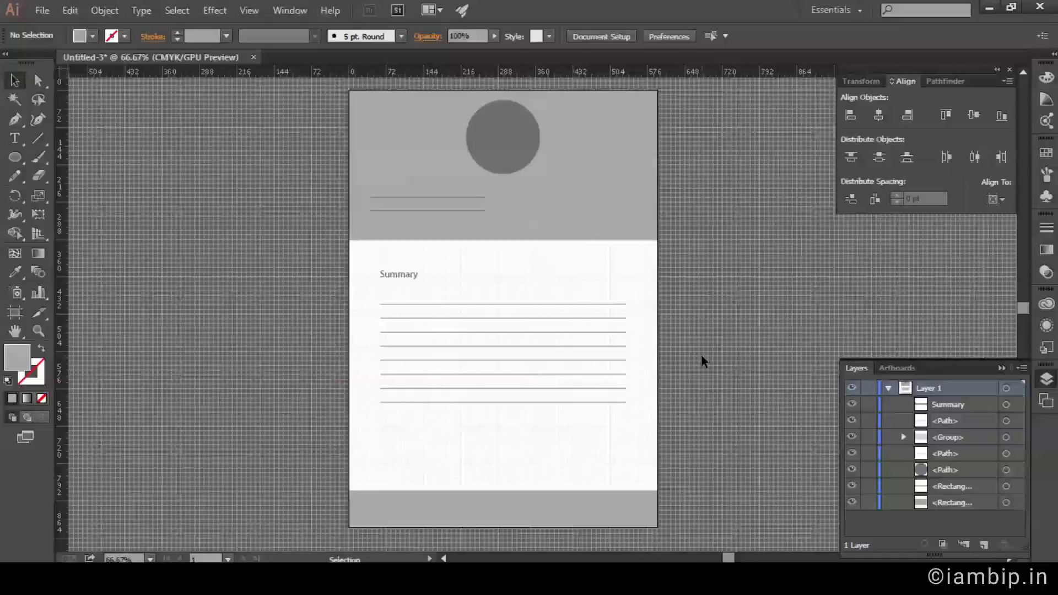
pyautogui.hotkey('ctrl', 's')
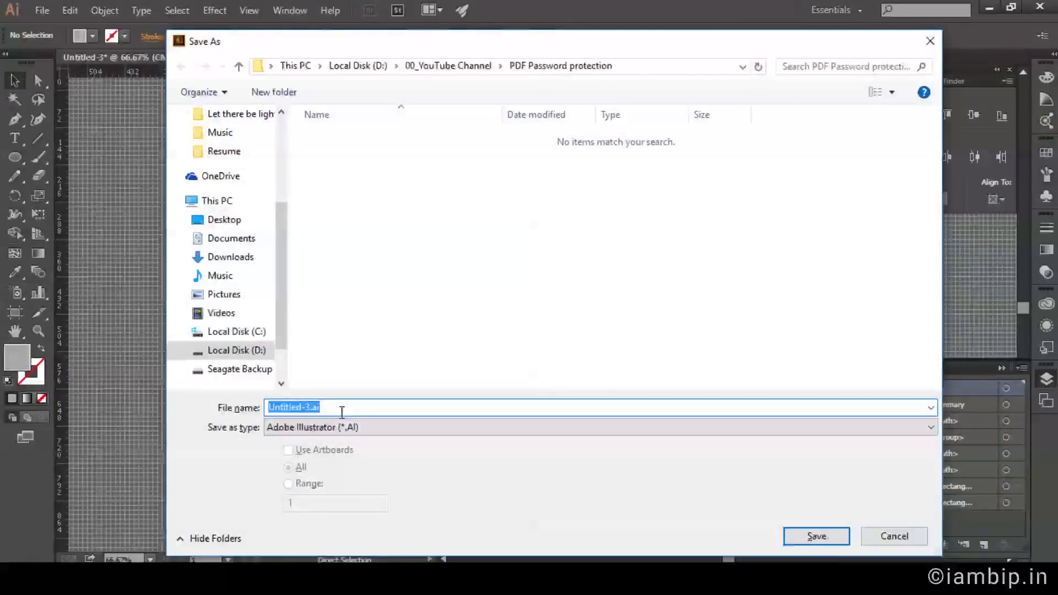
# Save the document as 'Resume Demo'.
pyautogui.write('Resume ')
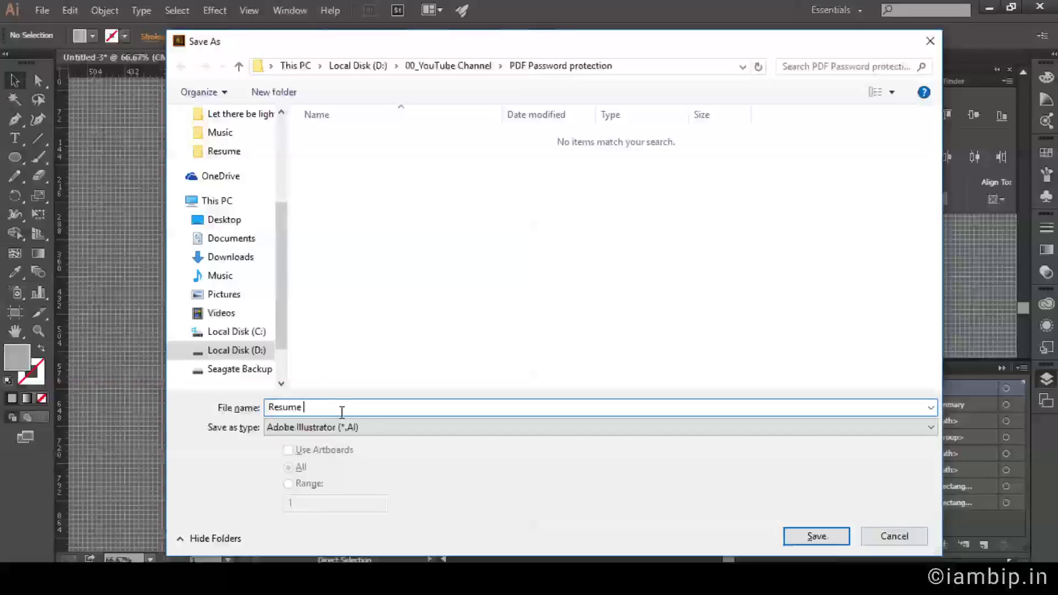
pyautogui.write('Demo')
pyautogui.press('Return')
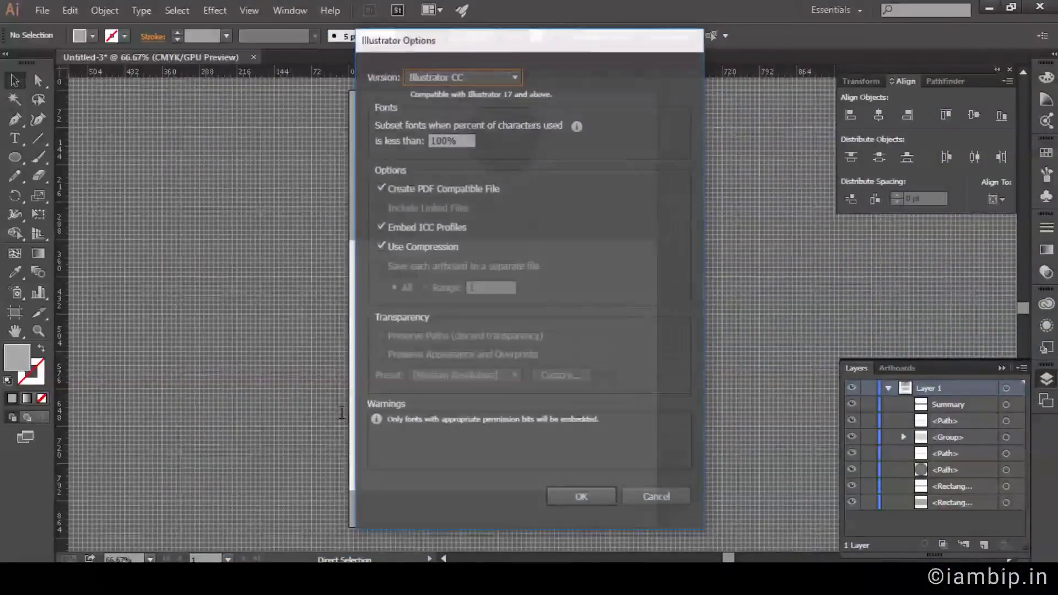
pyautogui.press('Return')
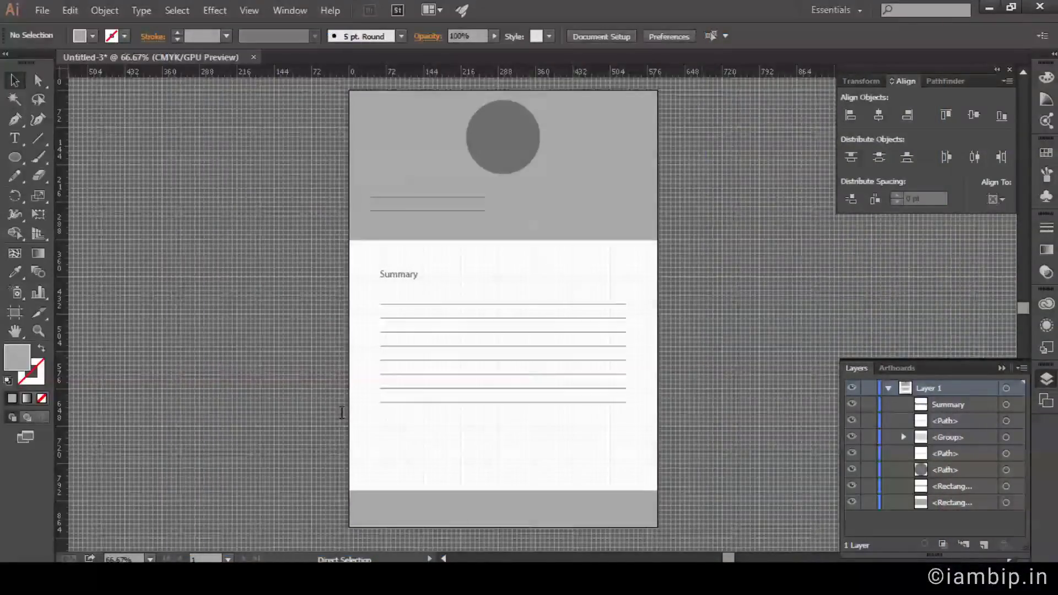
# Look at the Export format list, then cancel the export.
pyautogui.click(38, 10)
pyautogui.click(132, 320)
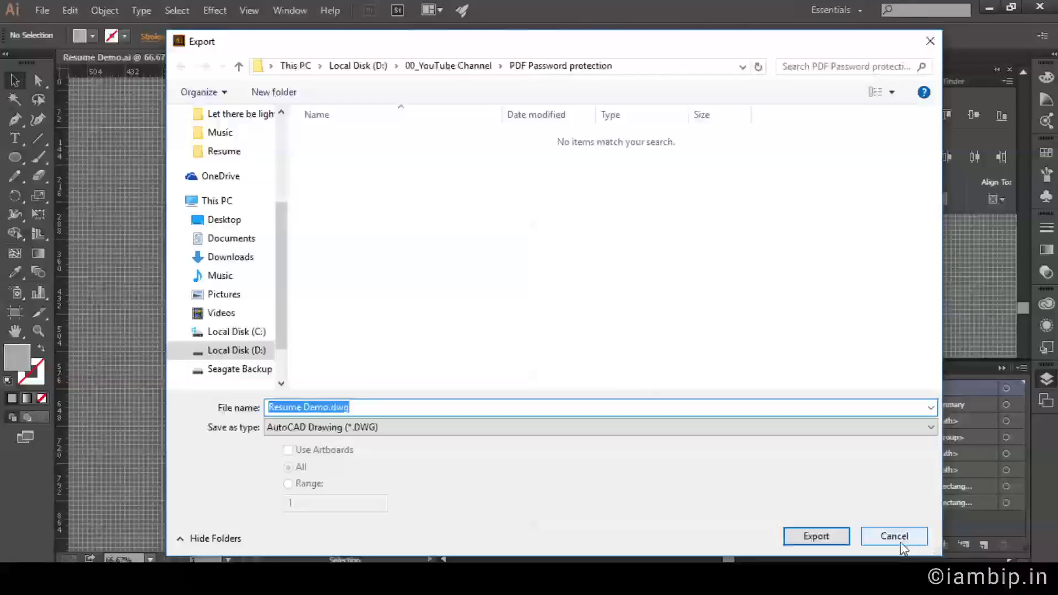
pyautogui.click(668, 432)
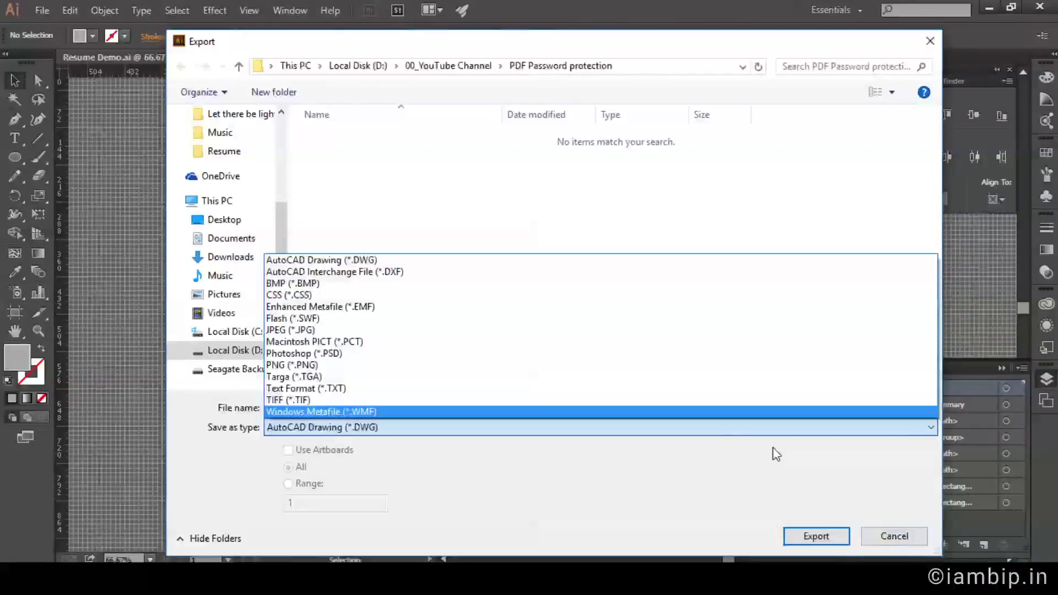
pyautogui.click(708, 482)
pyautogui.click(875, 533)
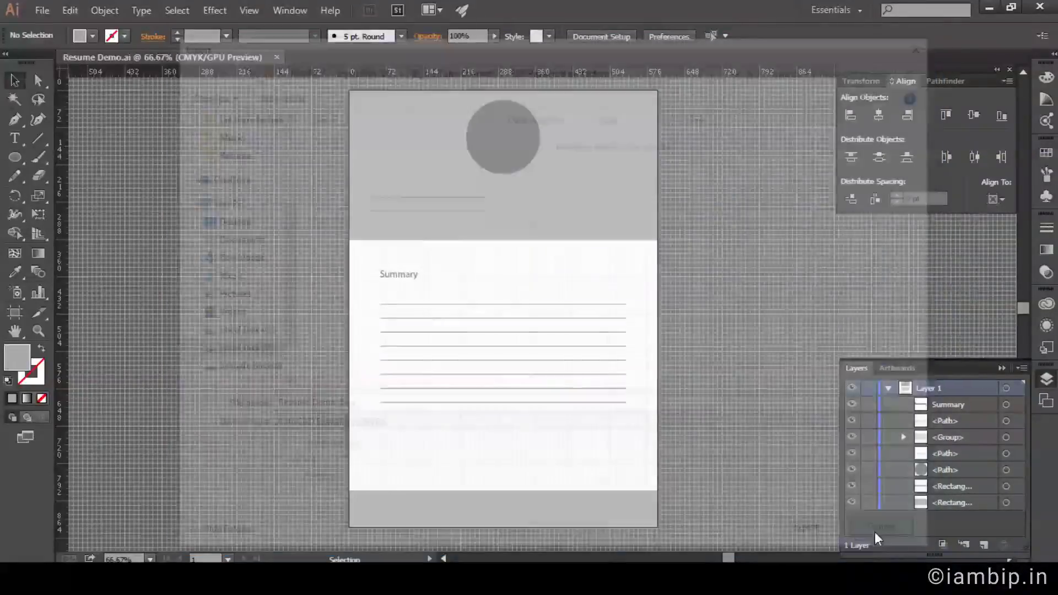
# Save a copy as Adobe PDF named 'Resume Demo', removing the copy suffix.
pyautogui.click(41, 11)
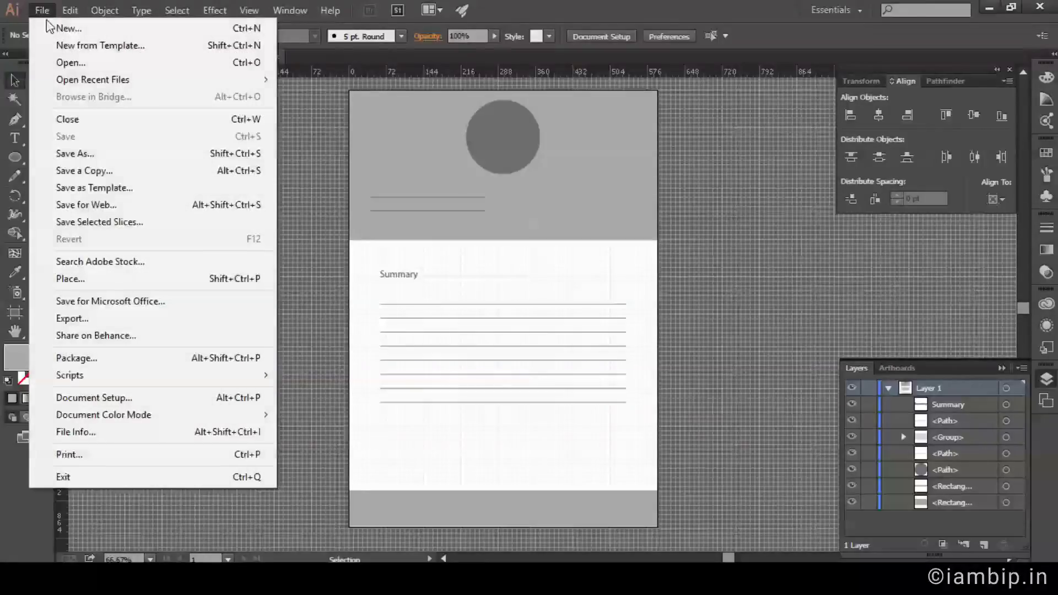
pyautogui.click(133, 169)
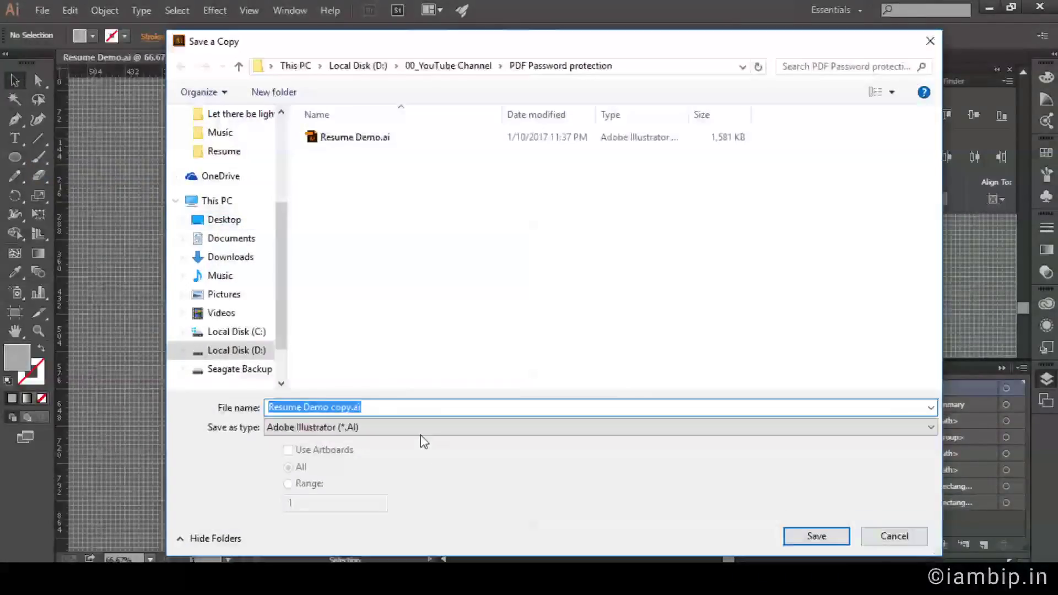
pyautogui.click(420, 428)
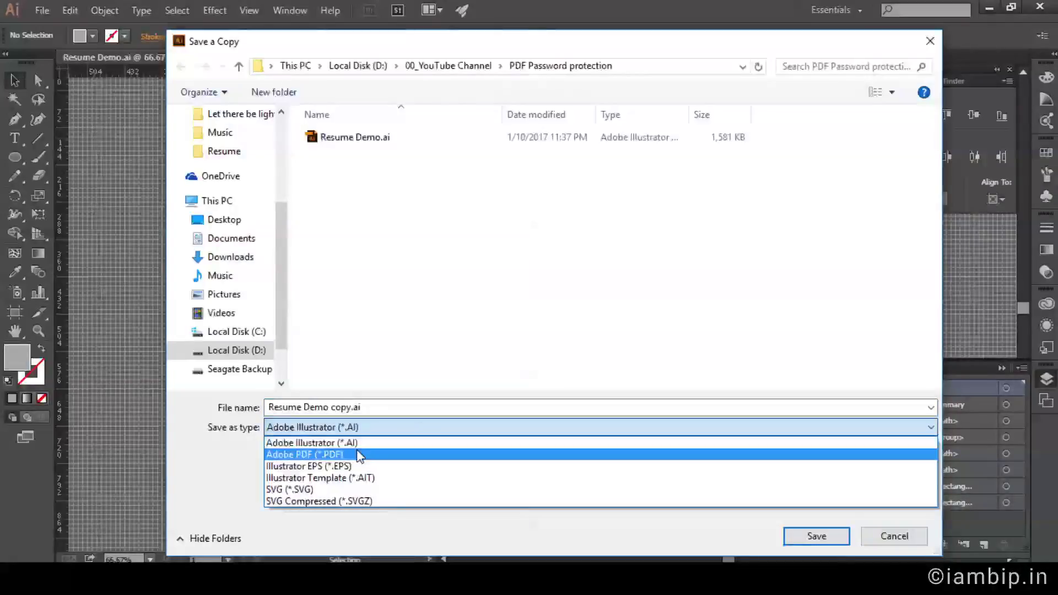
pyautogui.click(357, 452)
pyautogui.moveTo(329, 406); pyautogui.dragTo(394, 389)
pyautogui.press('BackSpace')
pyautogui.press('Return')
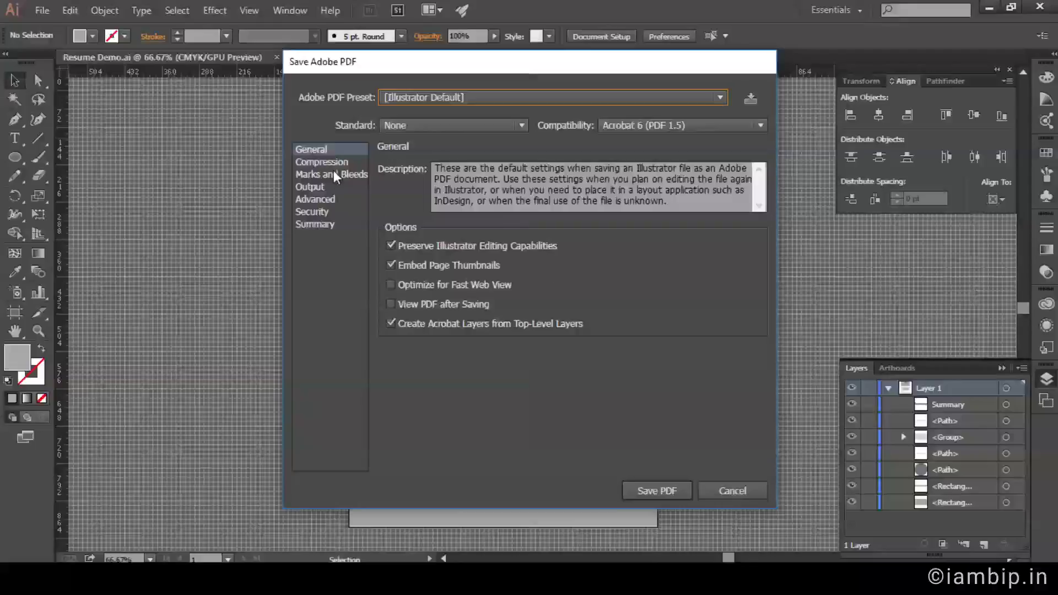
# In Security, leave the open password off and require a permissions password to restrict editing.
pyautogui.click(320, 215)
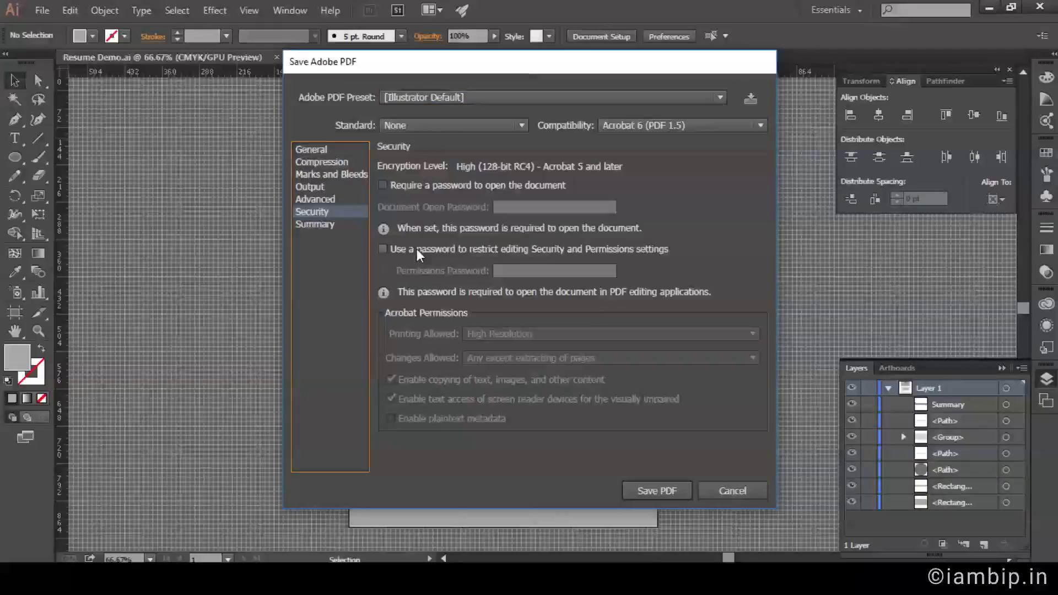
pyautogui.click(415, 186)
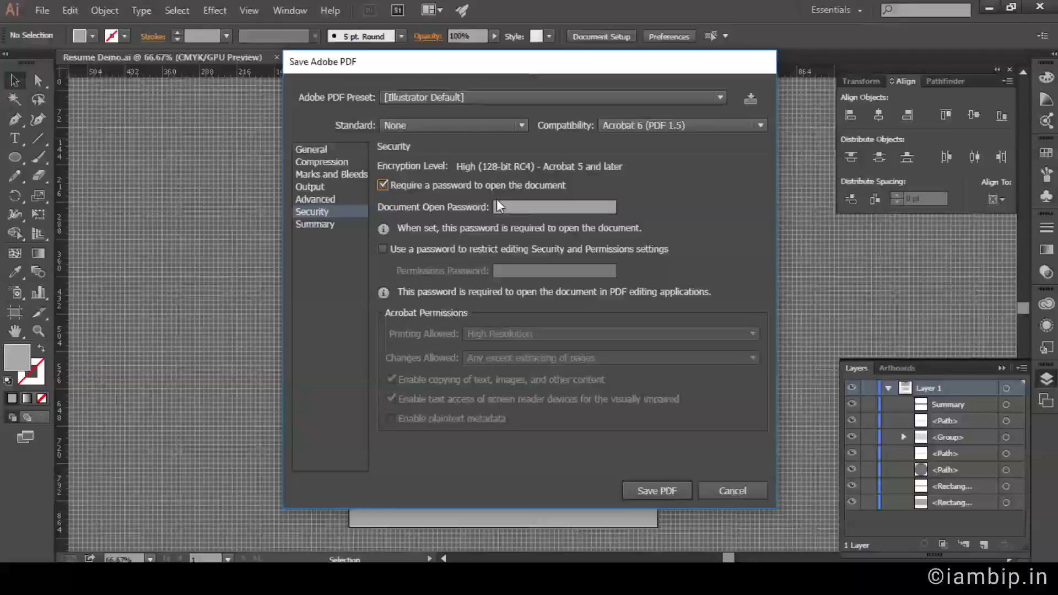
pyautogui.click(534, 205)
pyautogui.click(382, 185)
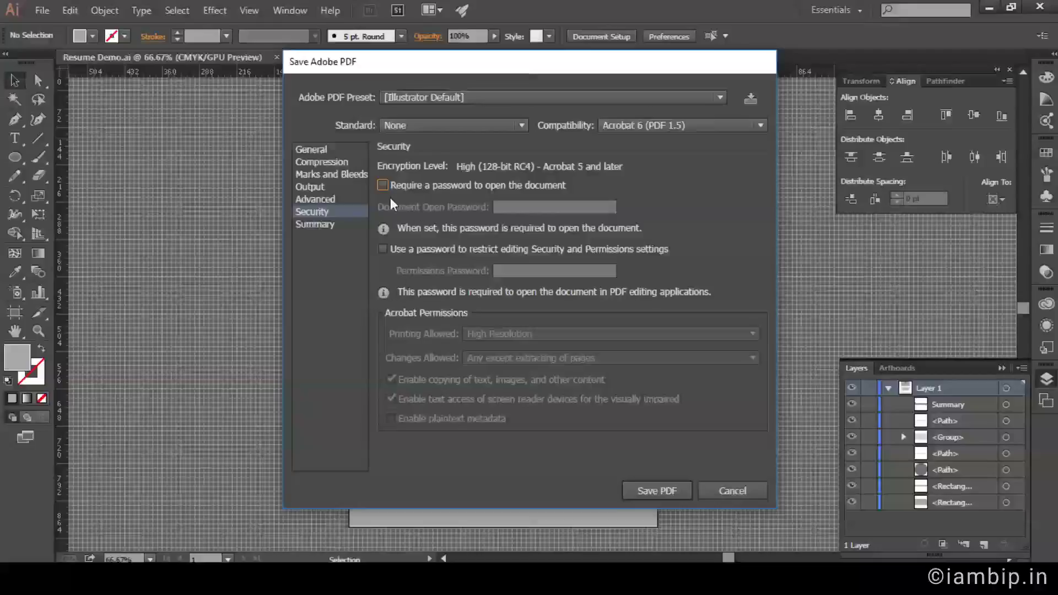
pyautogui.click(385, 250)
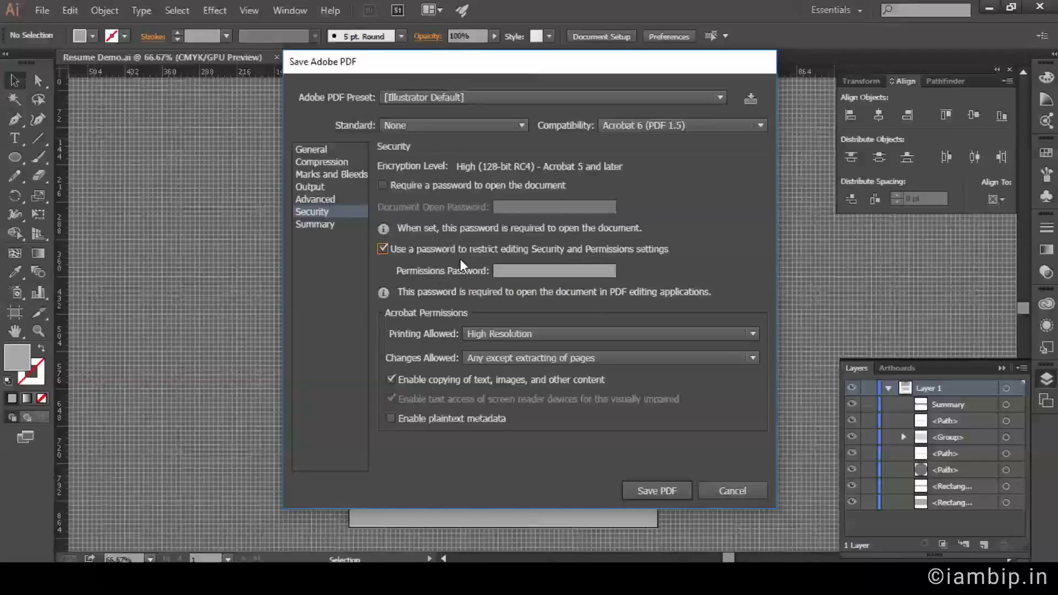
# Enter a permissions password and limit printing to Low Resolution (150 dpi).
pyautogui.click(517, 268)
pyautogui.write('password')
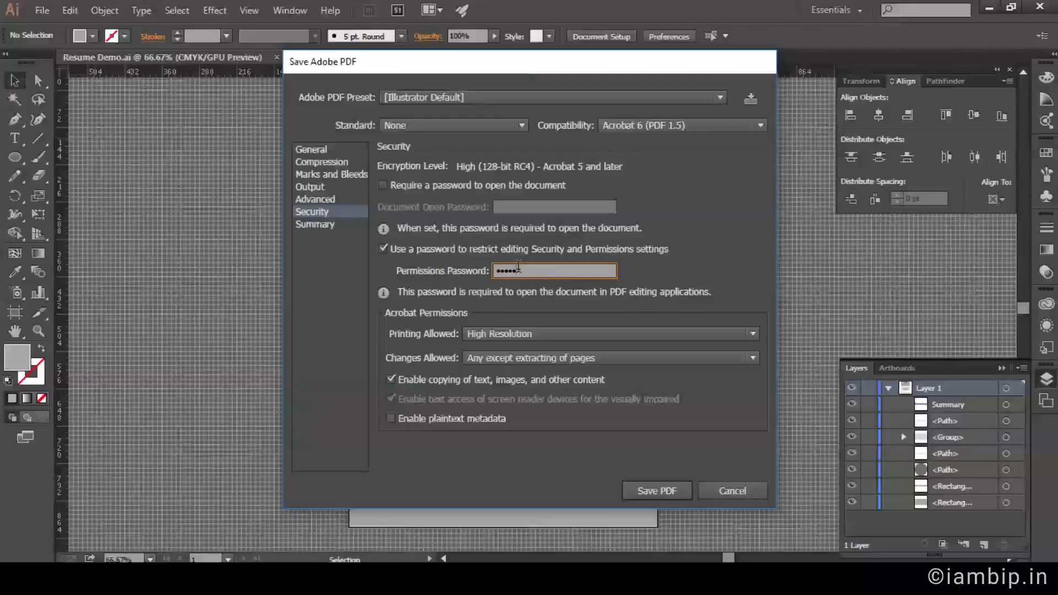
pyautogui.write('12345')
pyautogui.click(521, 333)
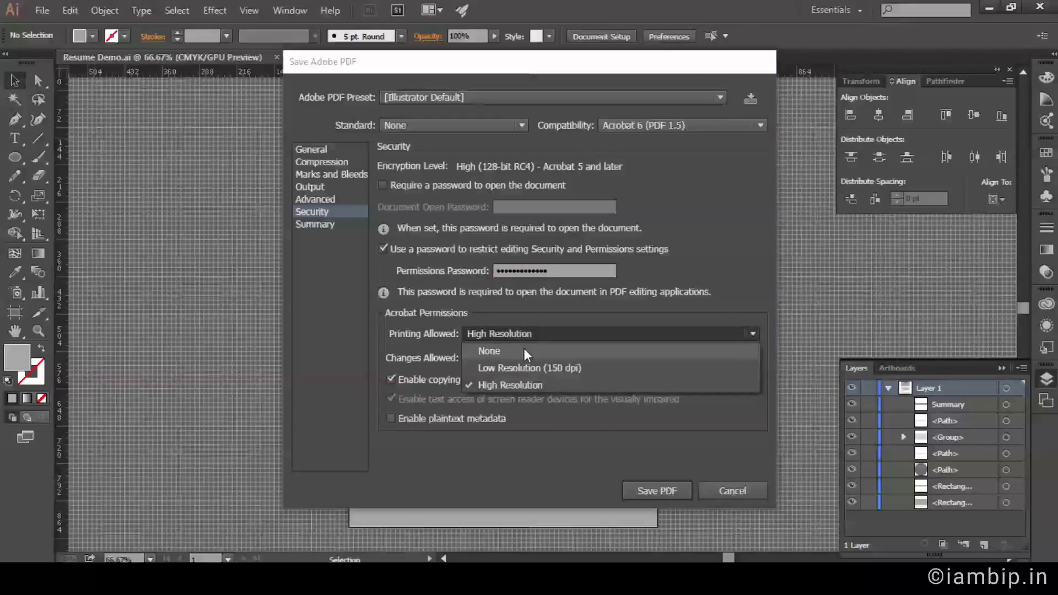
pyautogui.click(514, 349)
pyautogui.click(527, 334)
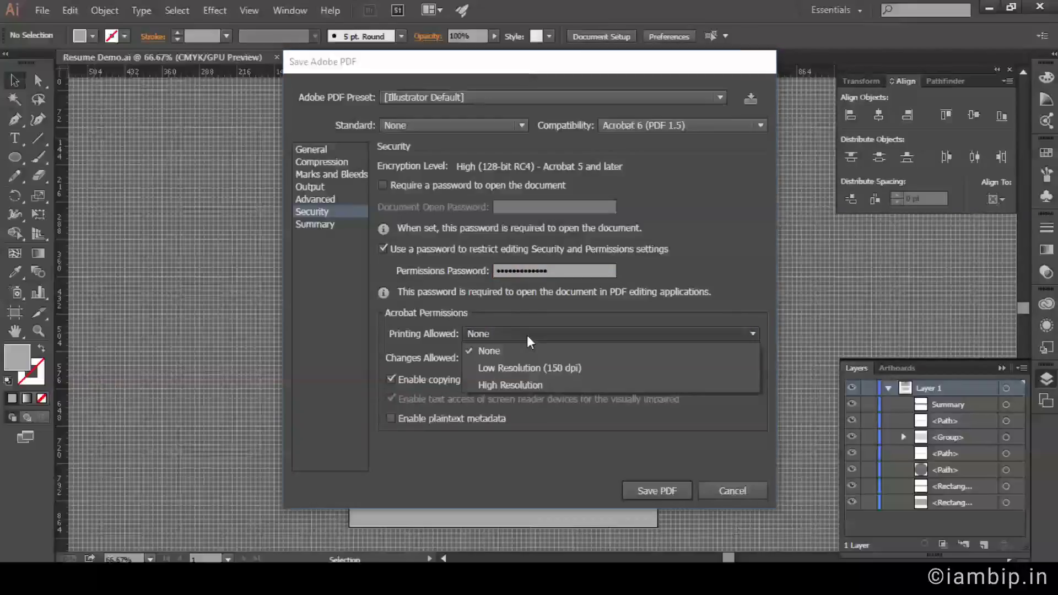
pyautogui.click(514, 372)
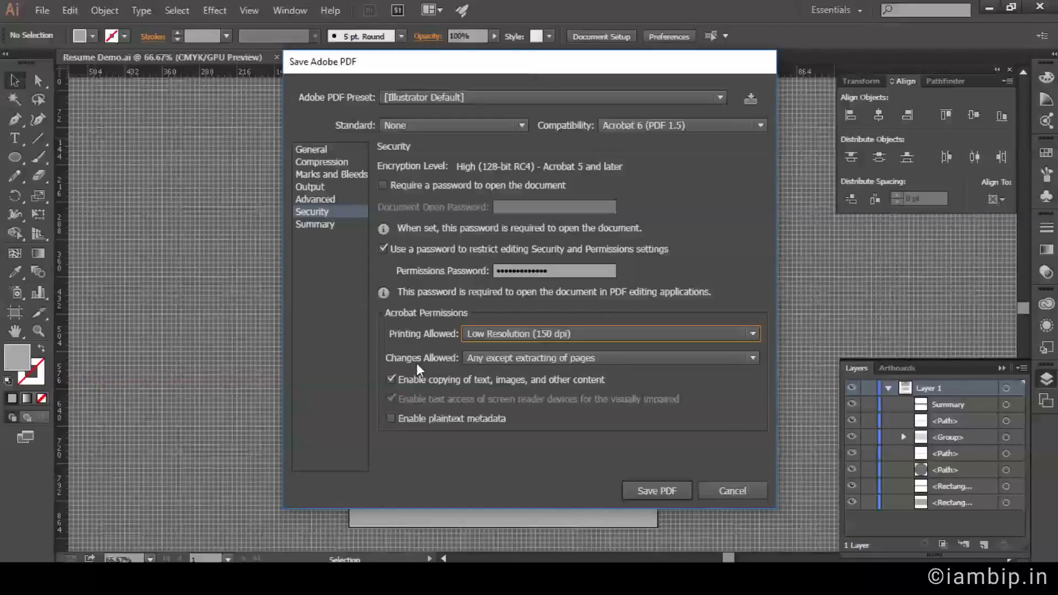
# Allow no changes, disable copying of text, images and content, then save the PDF.
pyautogui.click(524, 359)
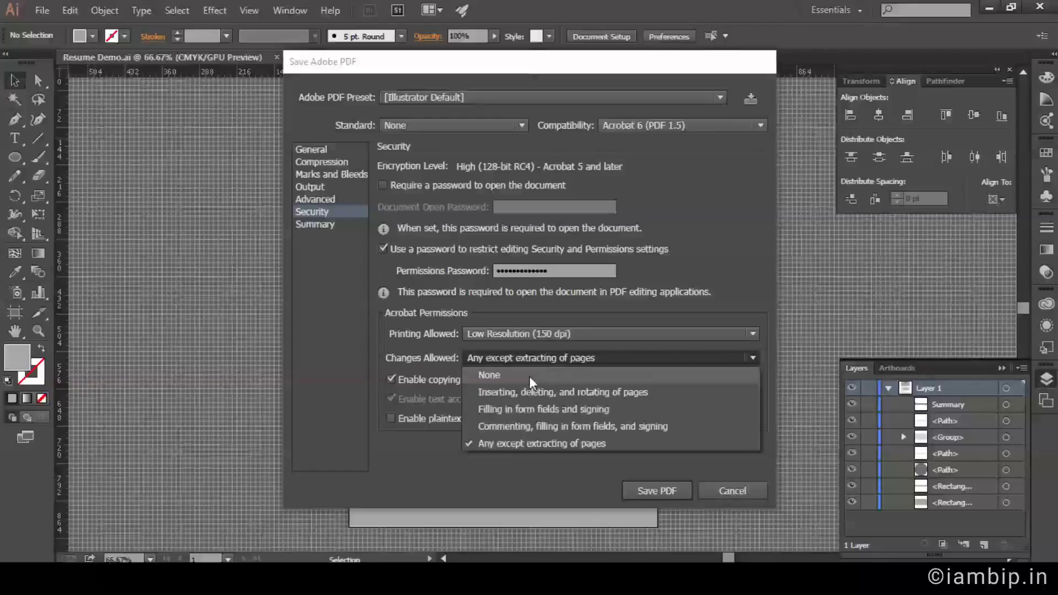
pyautogui.click(501, 375)
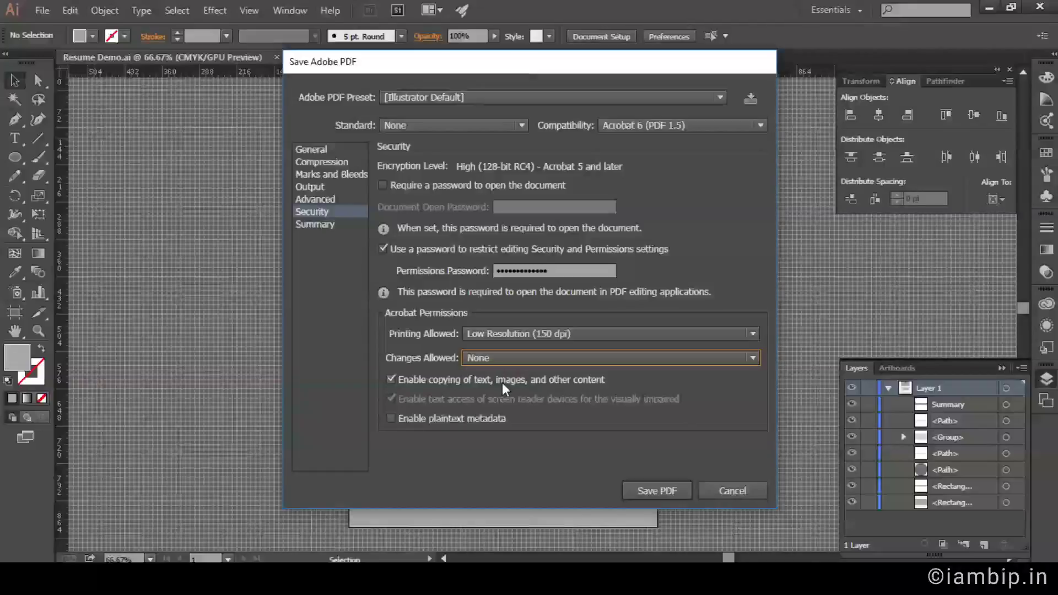
pyautogui.click(391, 379)
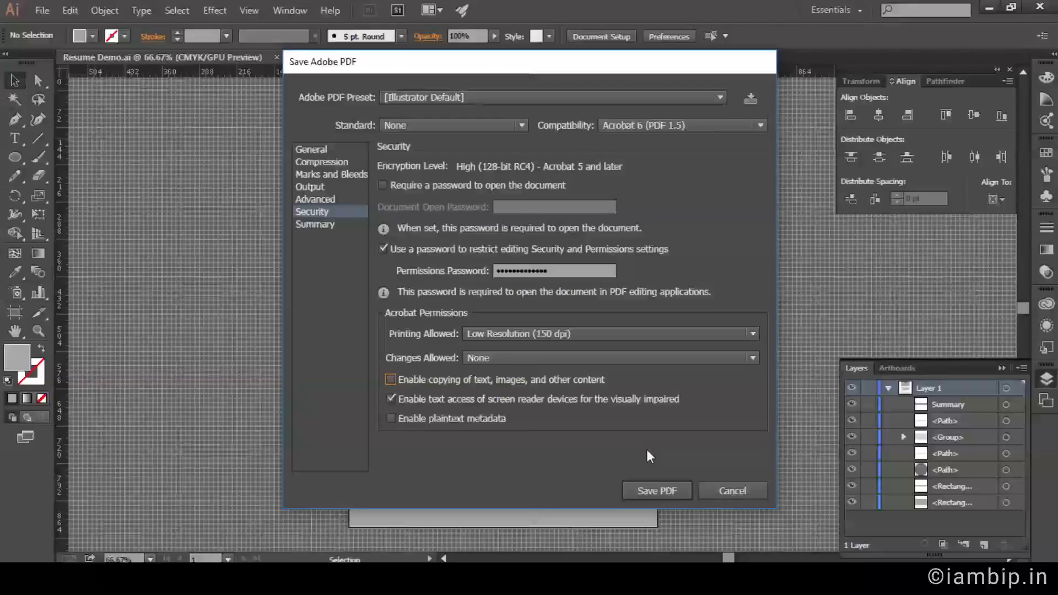
pyautogui.click(662, 492)
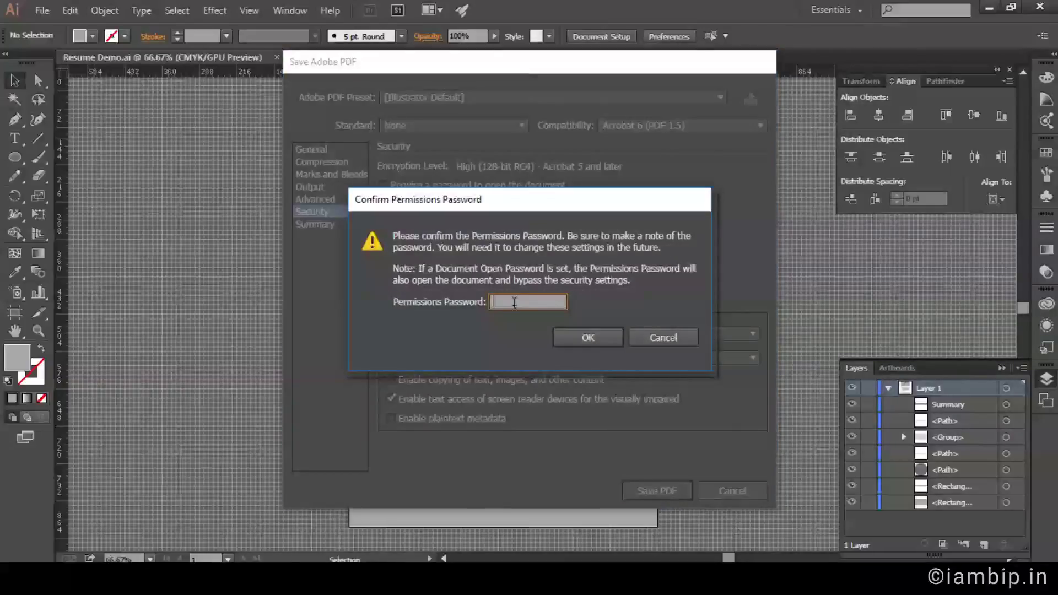
# Retype the permissions password to finish saving Resume Demo.pdf, then switch to File Explorer.
pyautogui.write('1234567891234')
pyautogui.click(588, 337)
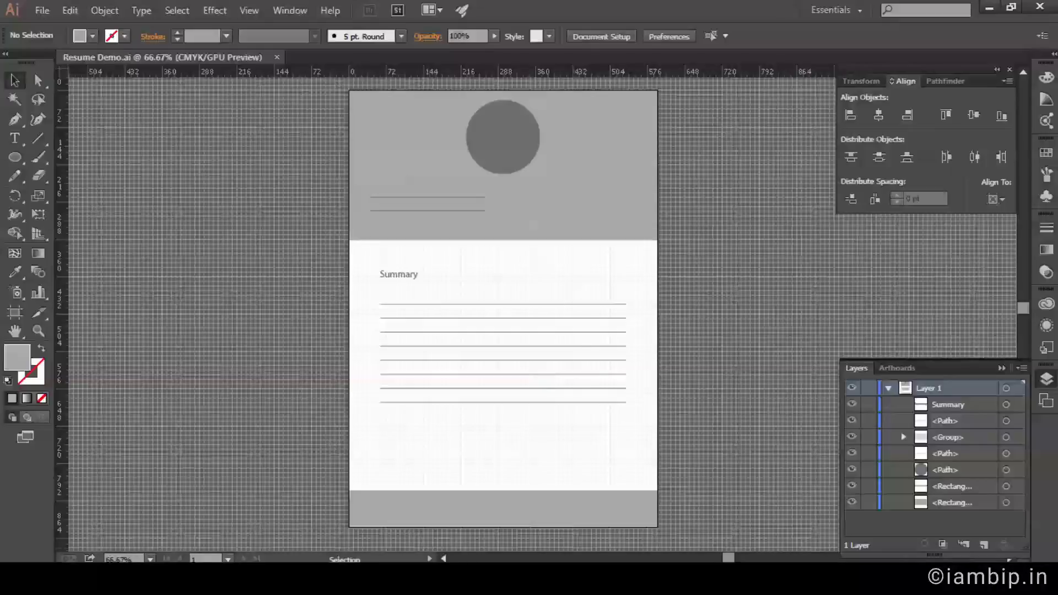
pyautogui.hotkey('alt', 'Tab')
# Open Resume Demo.pdf in Foxit Reader, scroll through it, and fit the whole page in view.
pyautogui.click(213, 113)
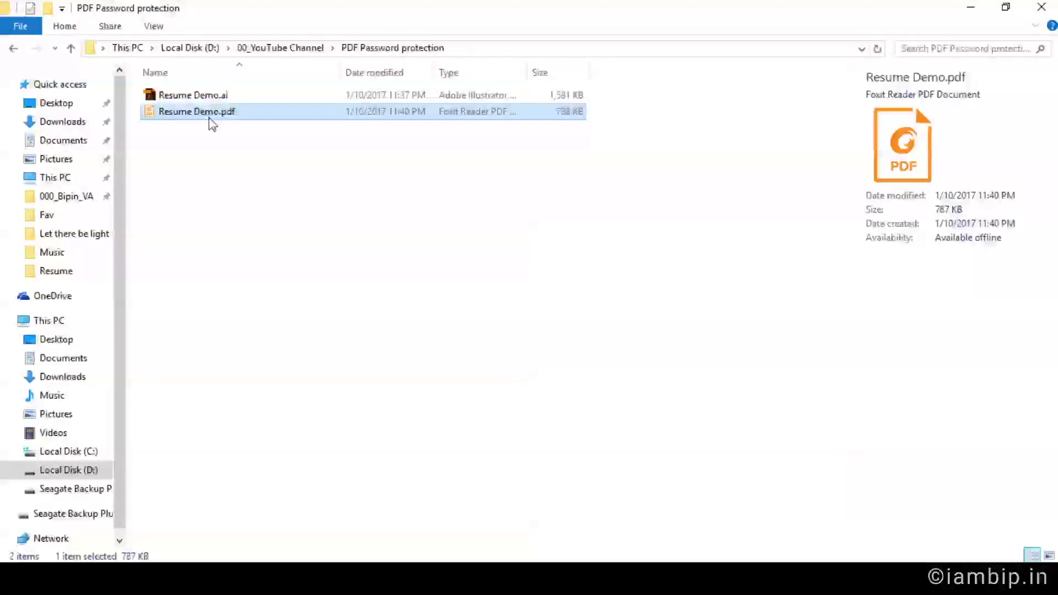
pyautogui.doubleClick(209, 115)
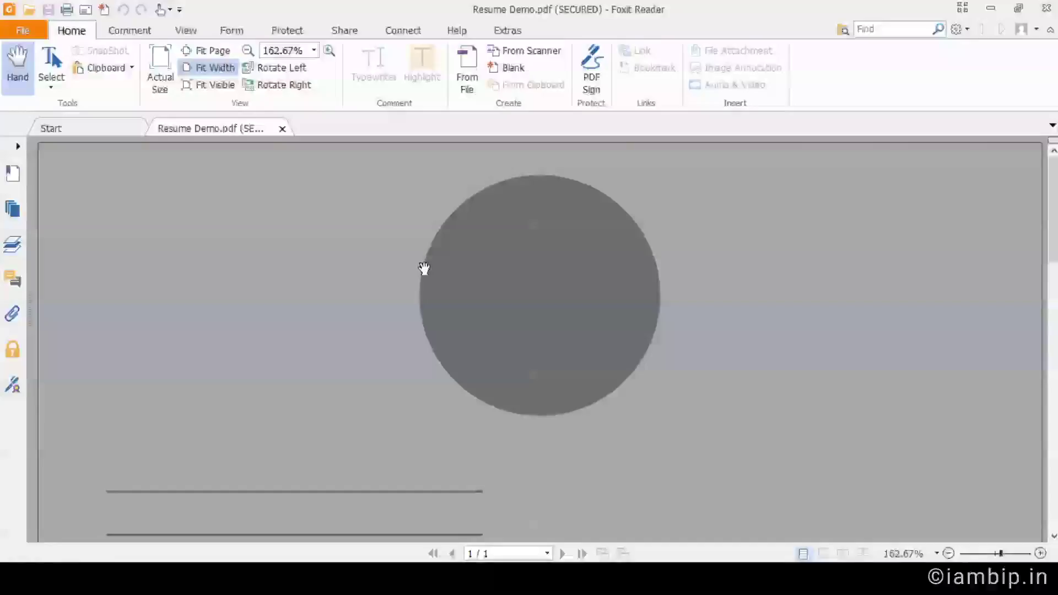
pyautogui.scroll(-5, 339, 324)
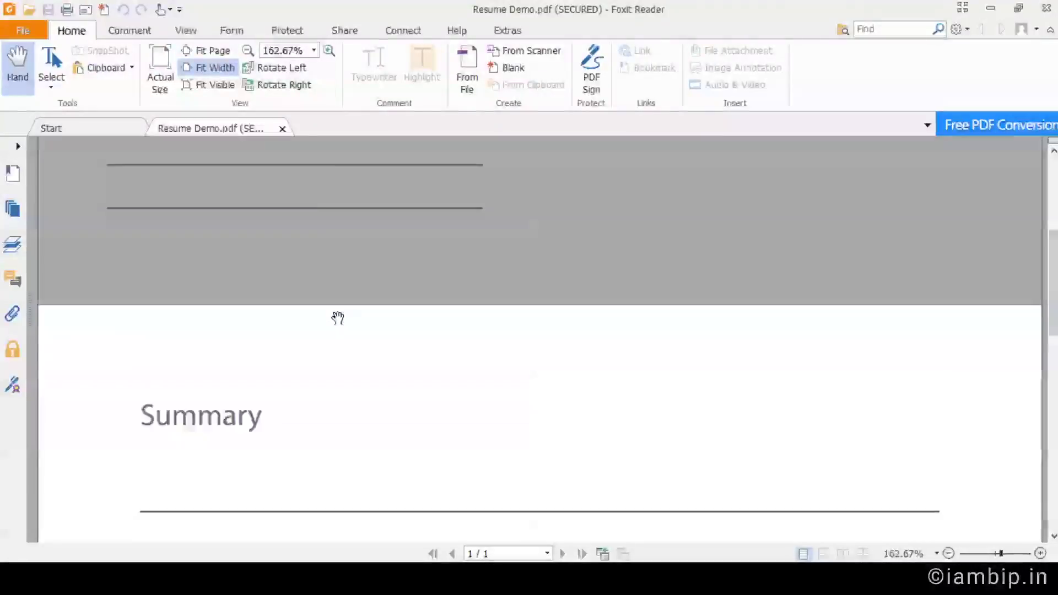
pyautogui.scroll(-3, 336, 315)
pyautogui.scroll(8, 342, 300)
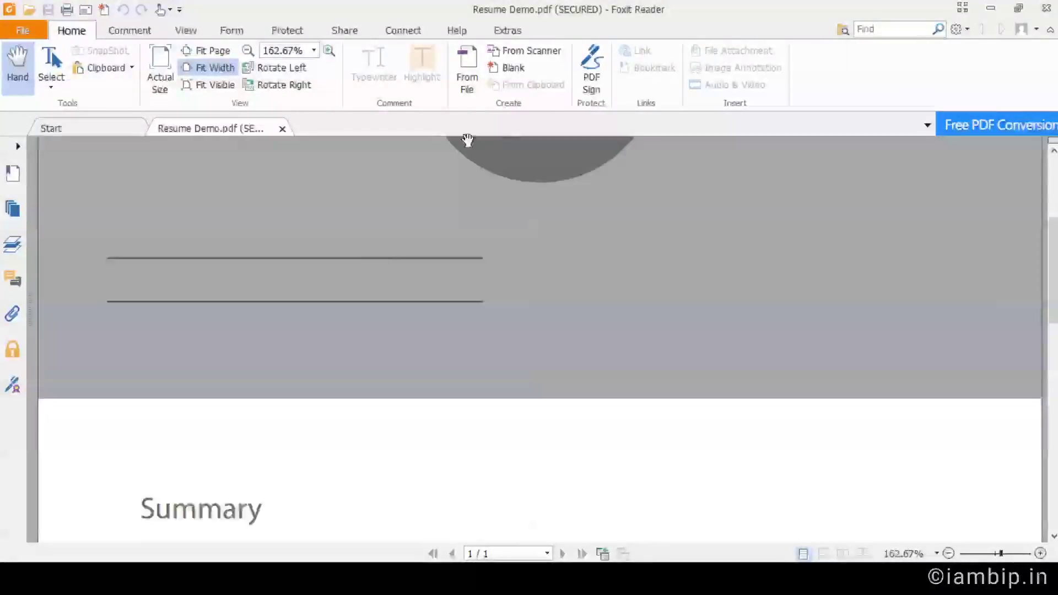
pyautogui.click(209, 50)
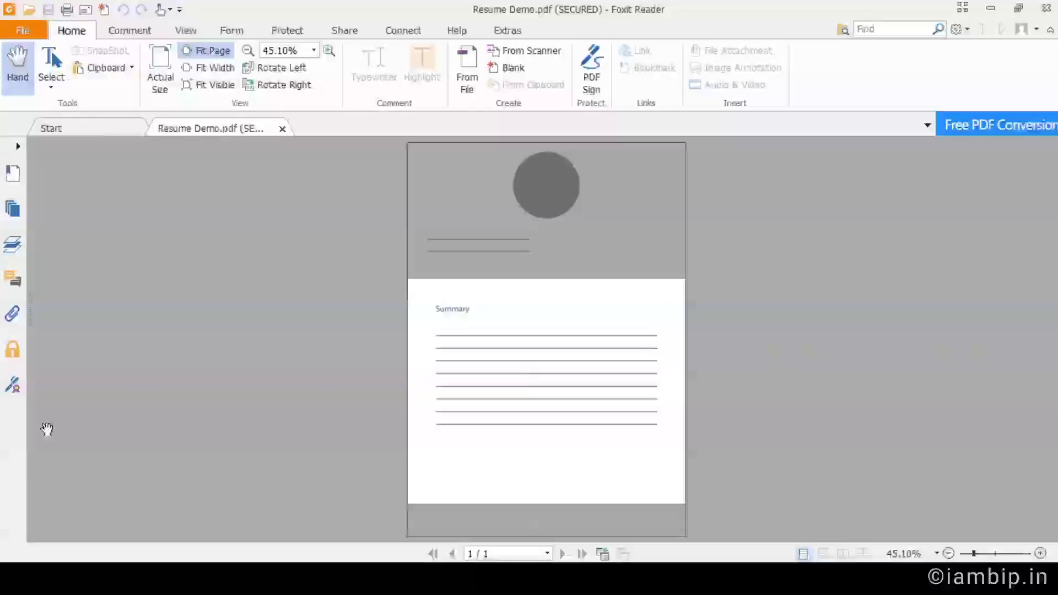
# Open the Security properties of Resume Demo.pdf from the lock icon's Permission details link.
pyautogui.click(12, 353)
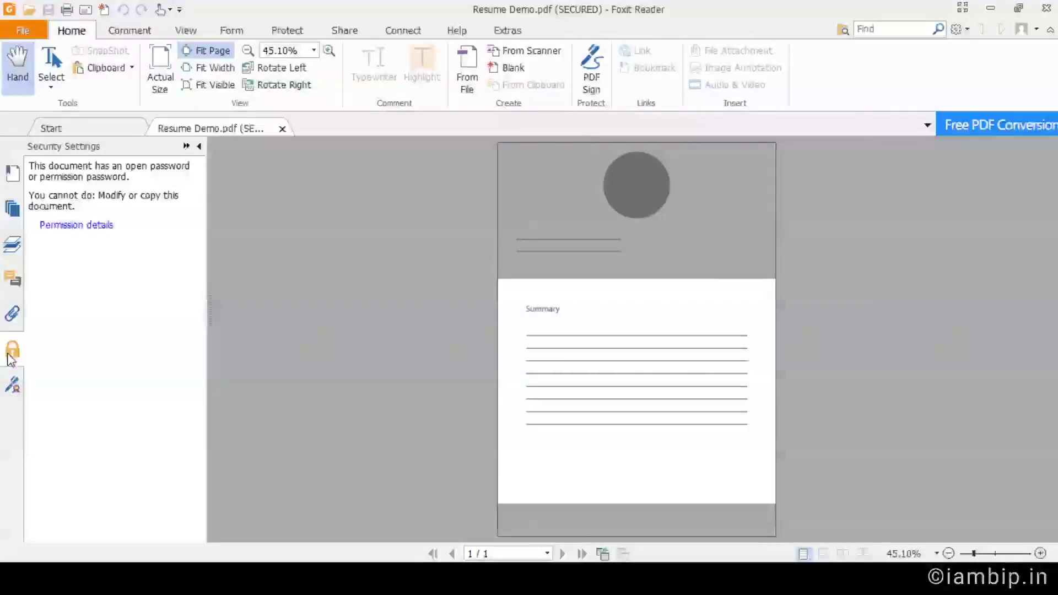
pyautogui.click(101, 228)
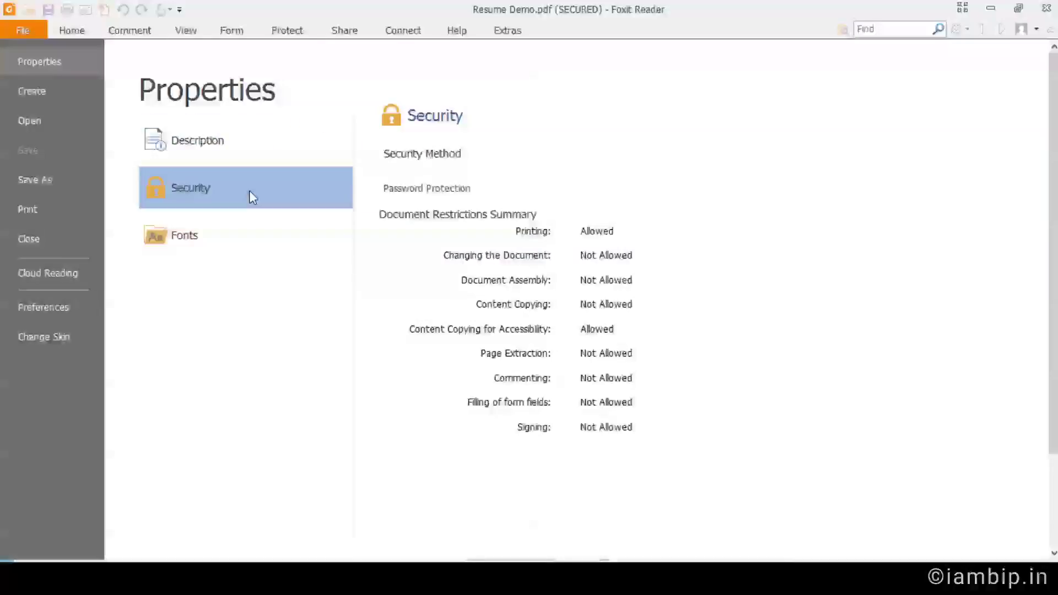
# Scroll the Security properties to review the remaining allowed and not-allowed actions.
pyautogui.scroll(-2, 464, 237)
pyautogui.scroll(2, 462, 234)
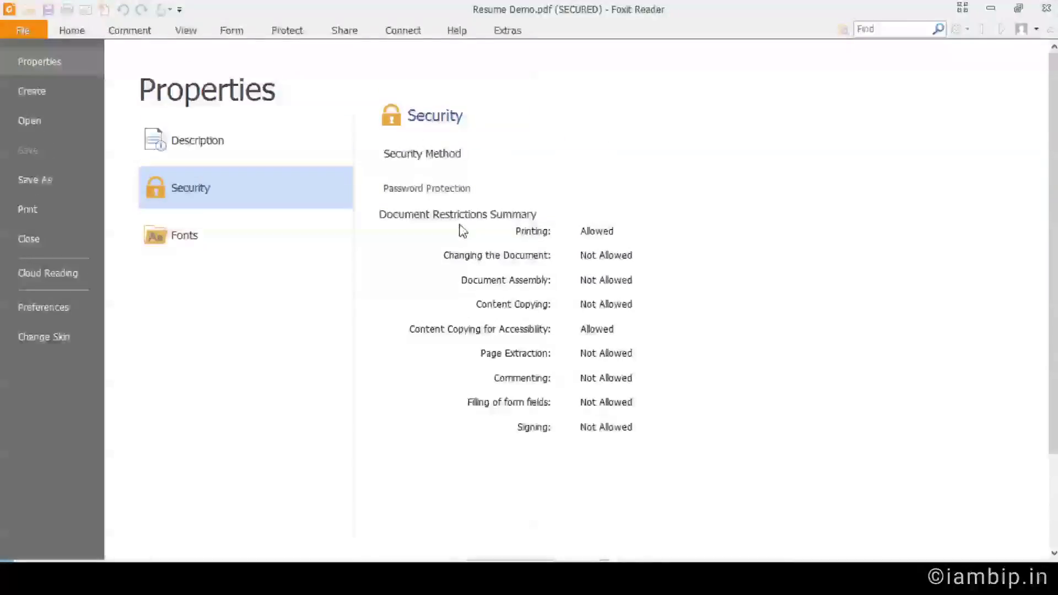